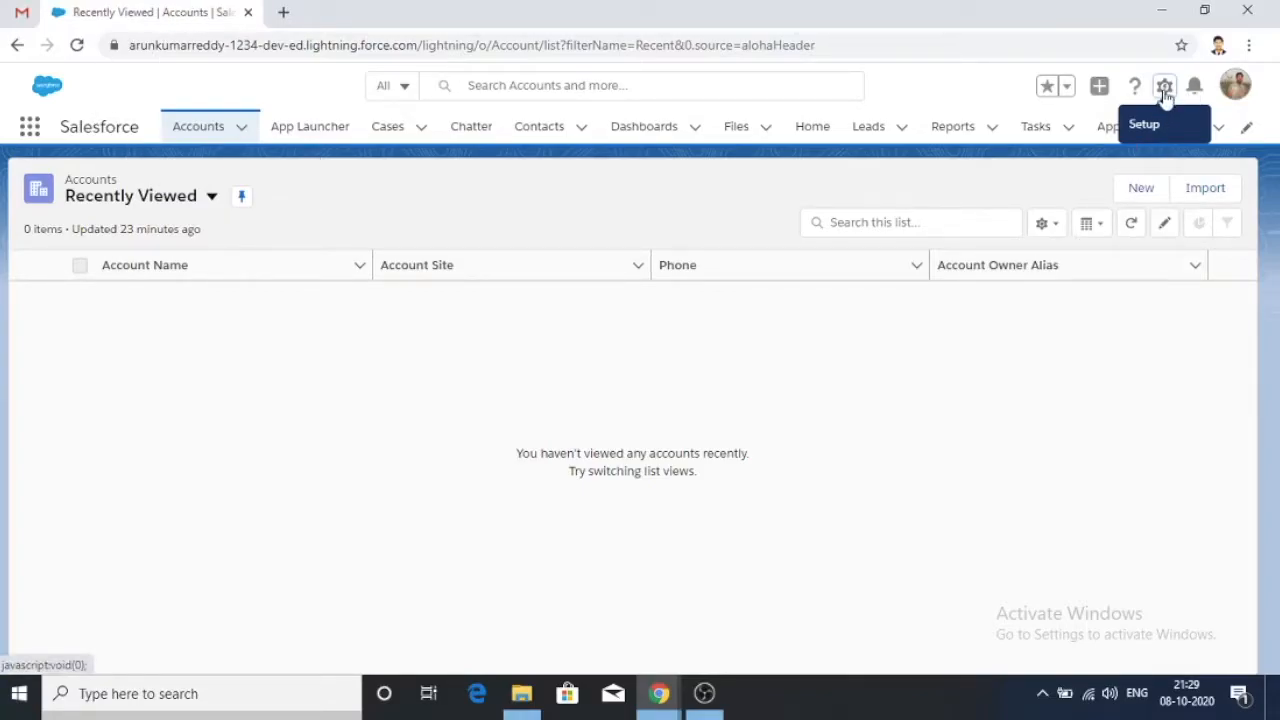
Open the Ticket custom object from Setup's Object Manager, searching for "TICK".
{"action": "left_click", "coordinate": [1164, 87]}
{"action": "left_click", "coordinate": [1086, 140]}
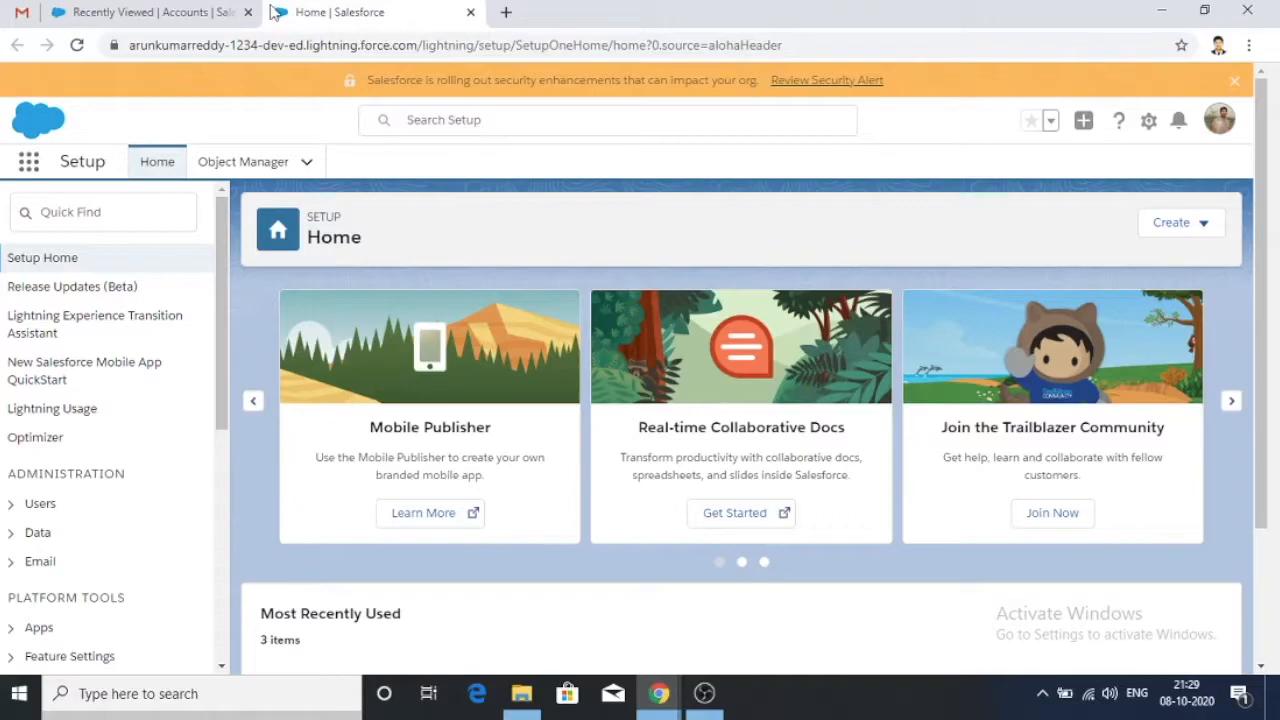
{"action": "left_click", "coordinate": [266, 163]}
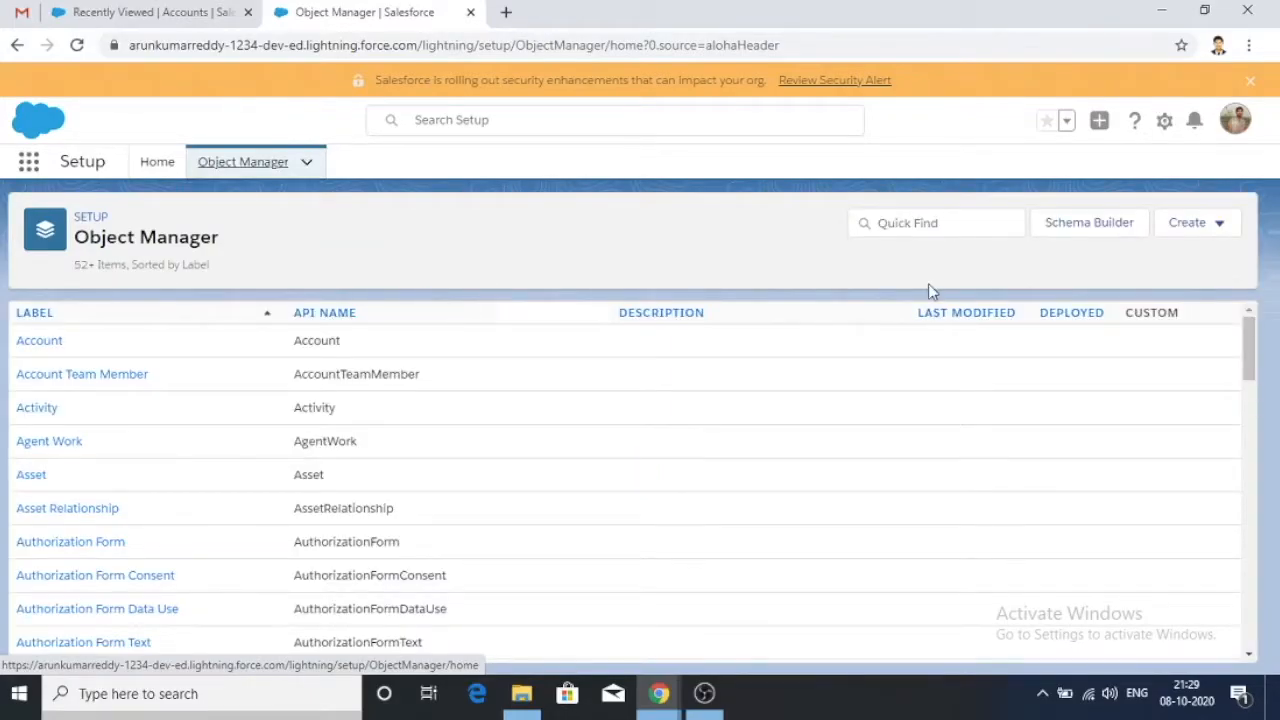
{"action": "left_click", "coordinate": [908, 226]}
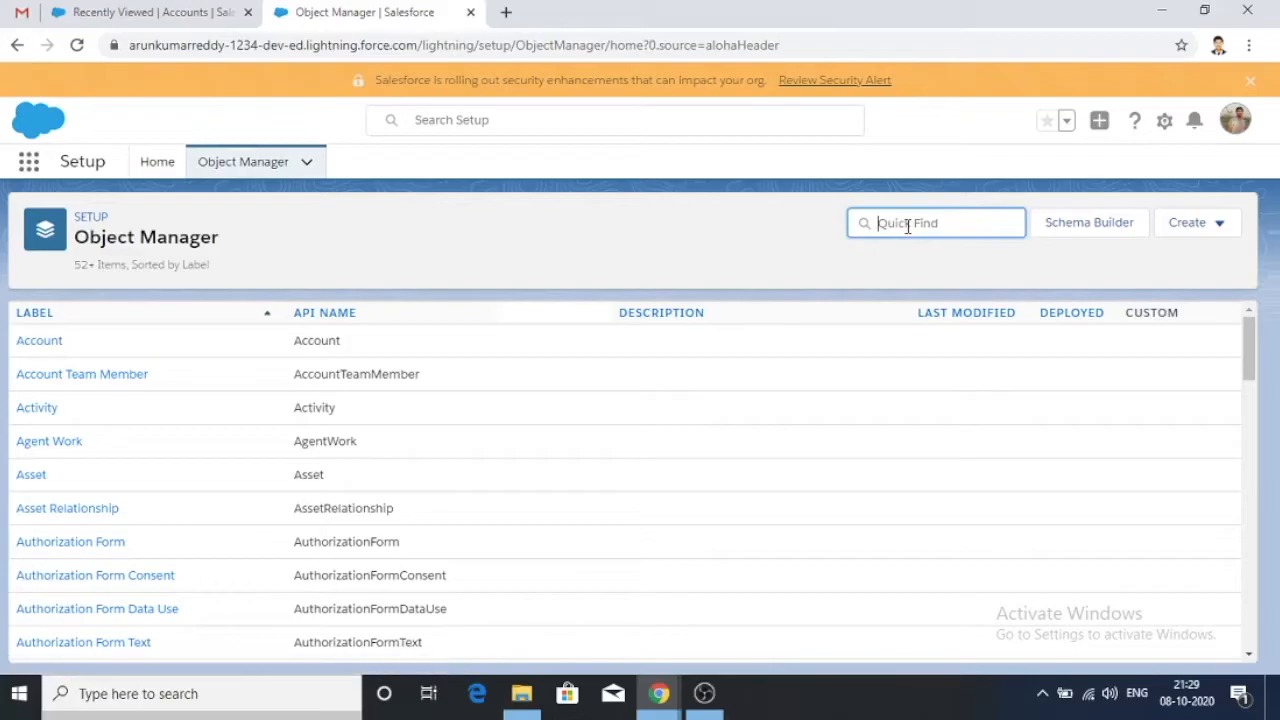
{"action": "type", "text": "TICK"}
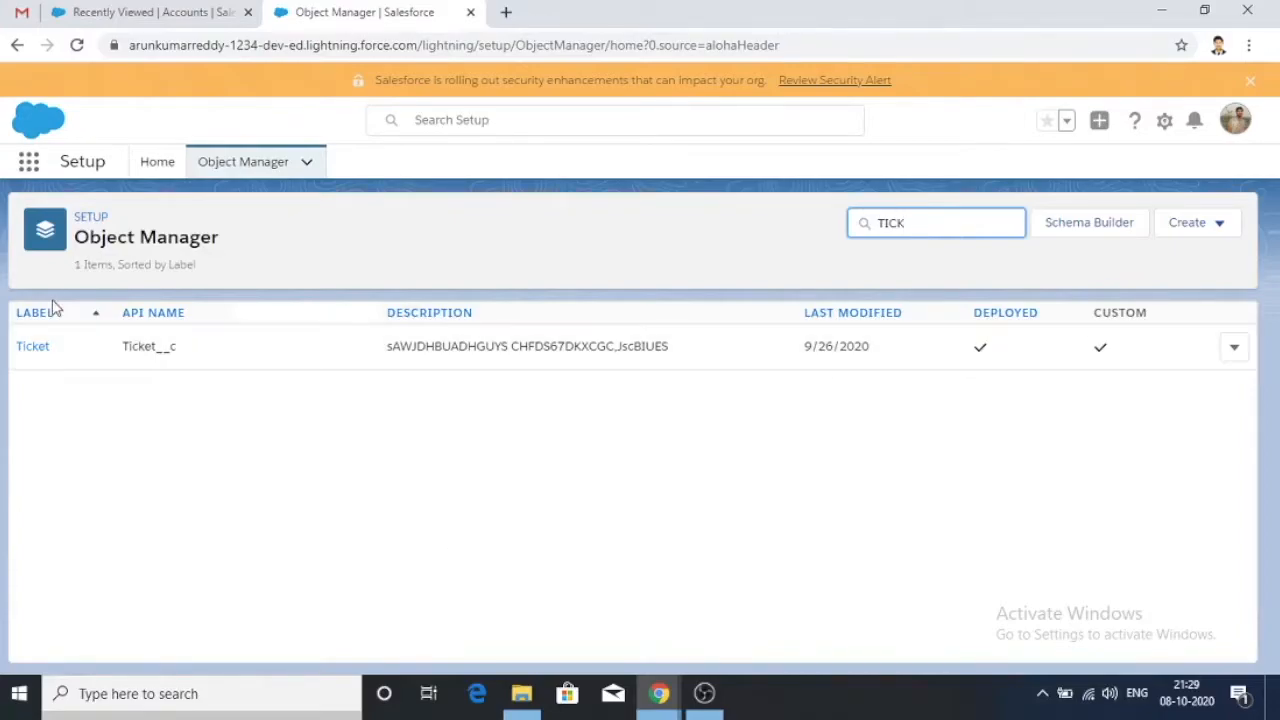
{"action": "left_click", "coordinate": [34, 350]}
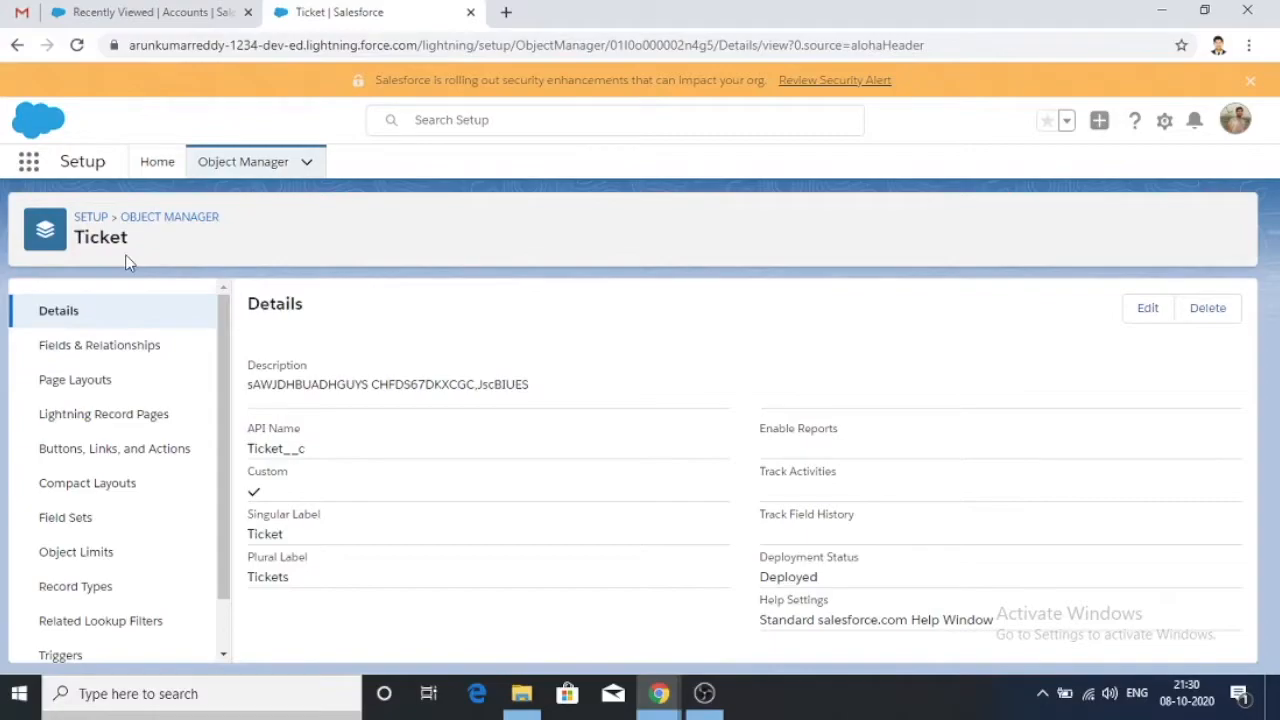
Start a new custom field in the Ticket object's Fields & Relationships and review the available data types.
{"action": "left_click", "coordinate": [118, 345]}
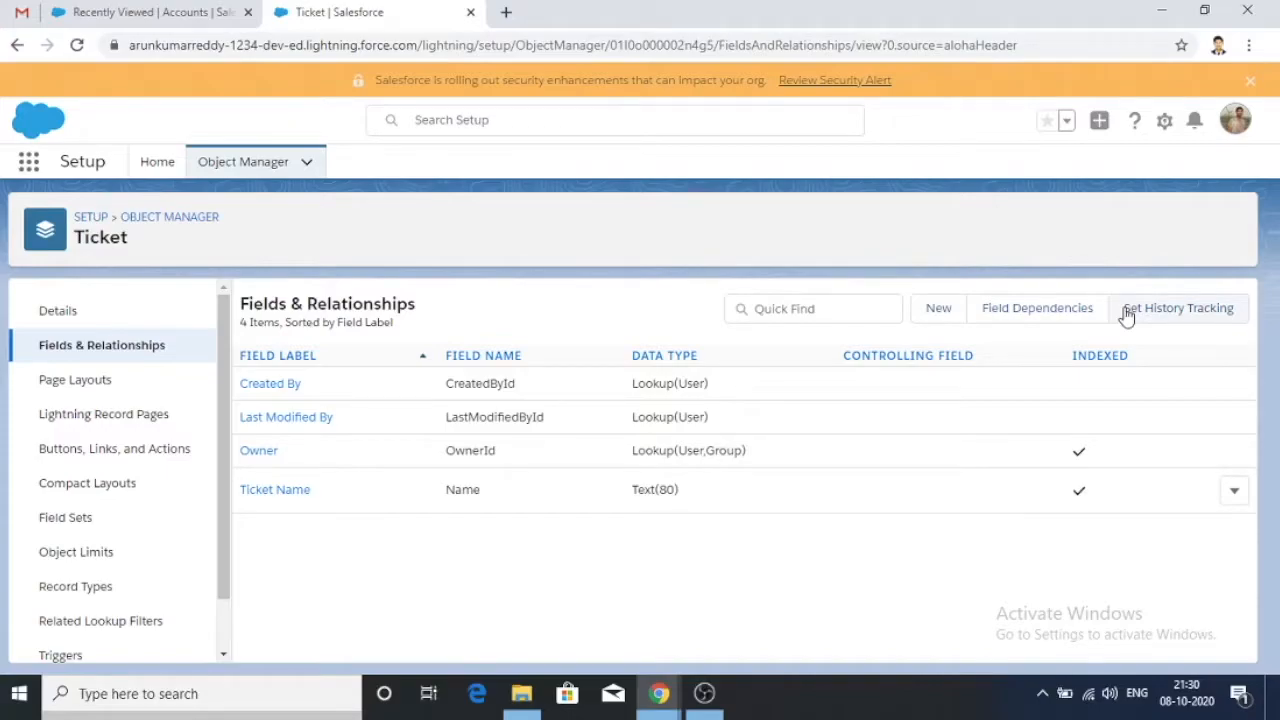
{"action": "left_click", "coordinate": [936, 309]}
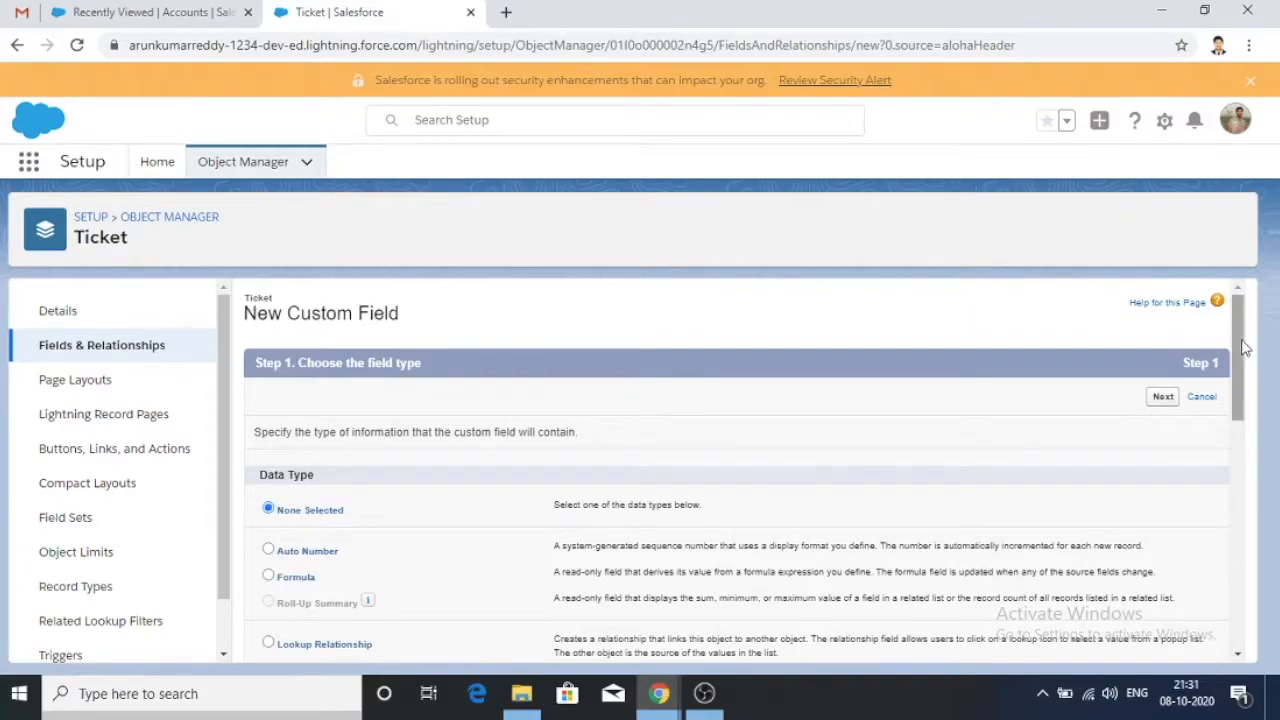
{"action": "left_click_drag", "start_coordinate": [1245, 345], "coordinate": [1243, 365]}
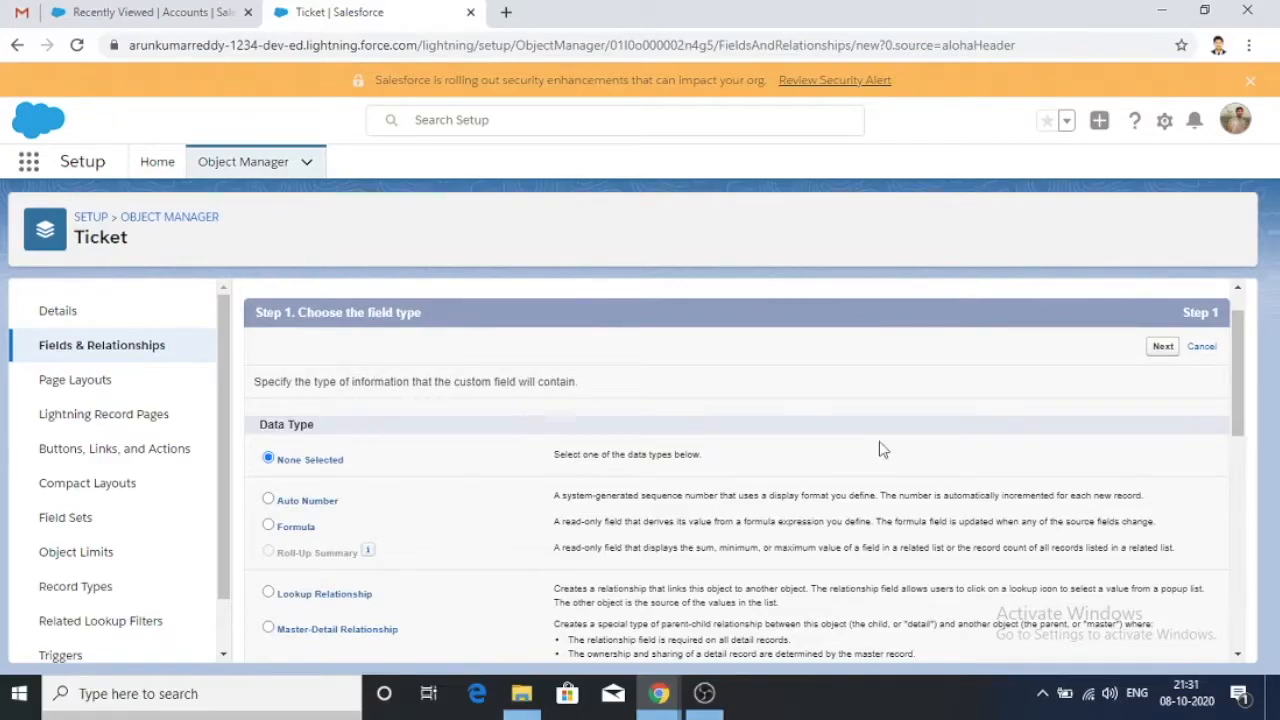
{"action": "left_click_drag", "start_coordinate": [1237, 372], "coordinate": [1234, 413]}
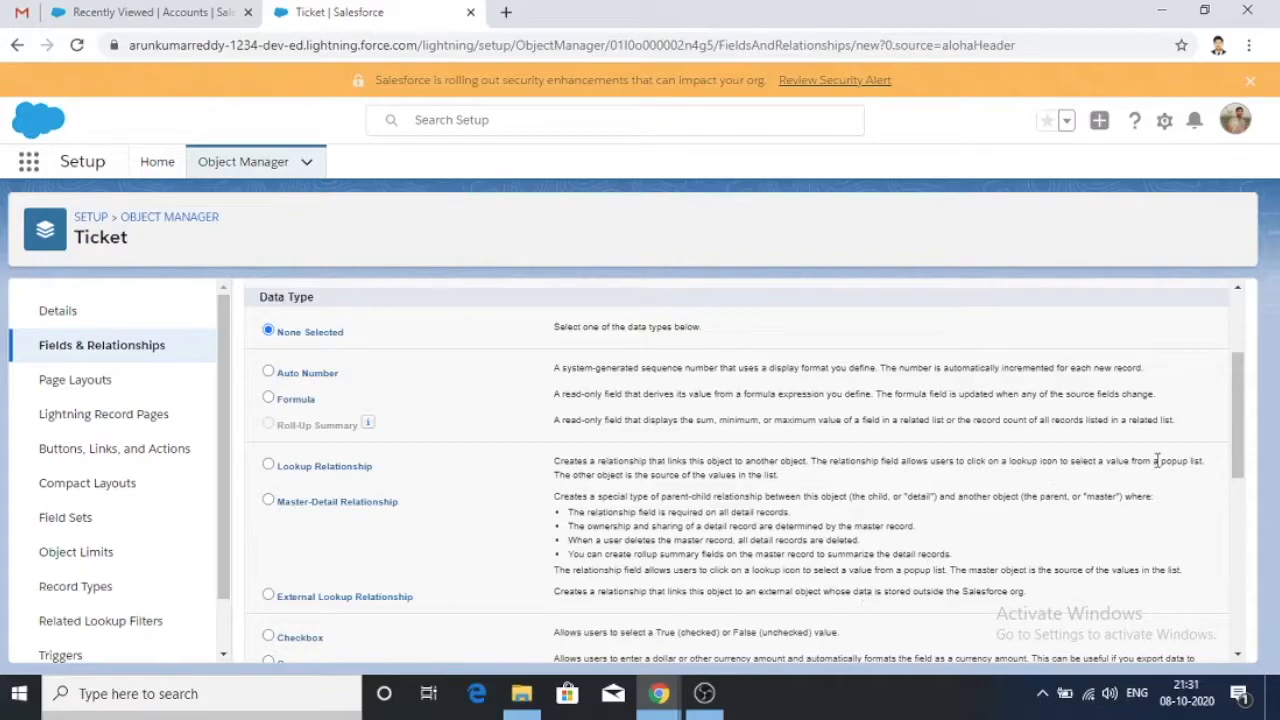
{"action": "left_click_drag", "start_coordinate": [1240, 415], "coordinate": [1242, 512]}
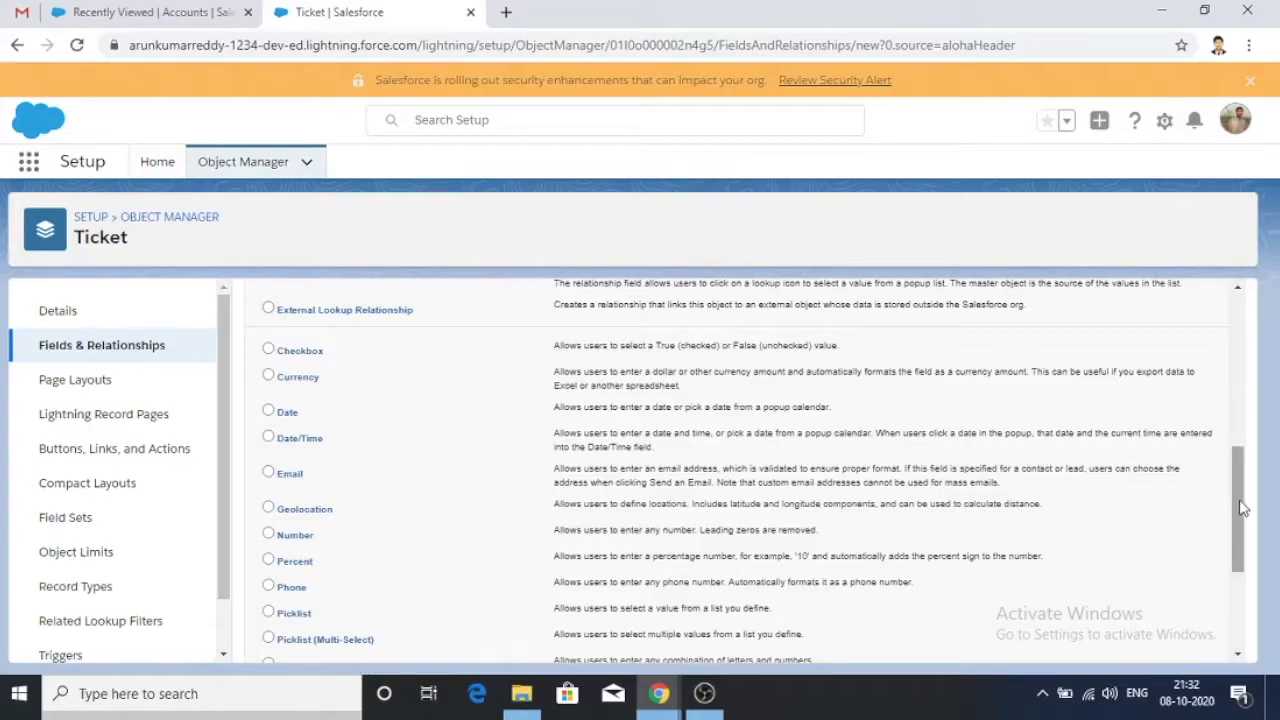
{"action": "left_click_drag", "start_coordinate": [1240, 508], "coordinate": [1245, 587]}
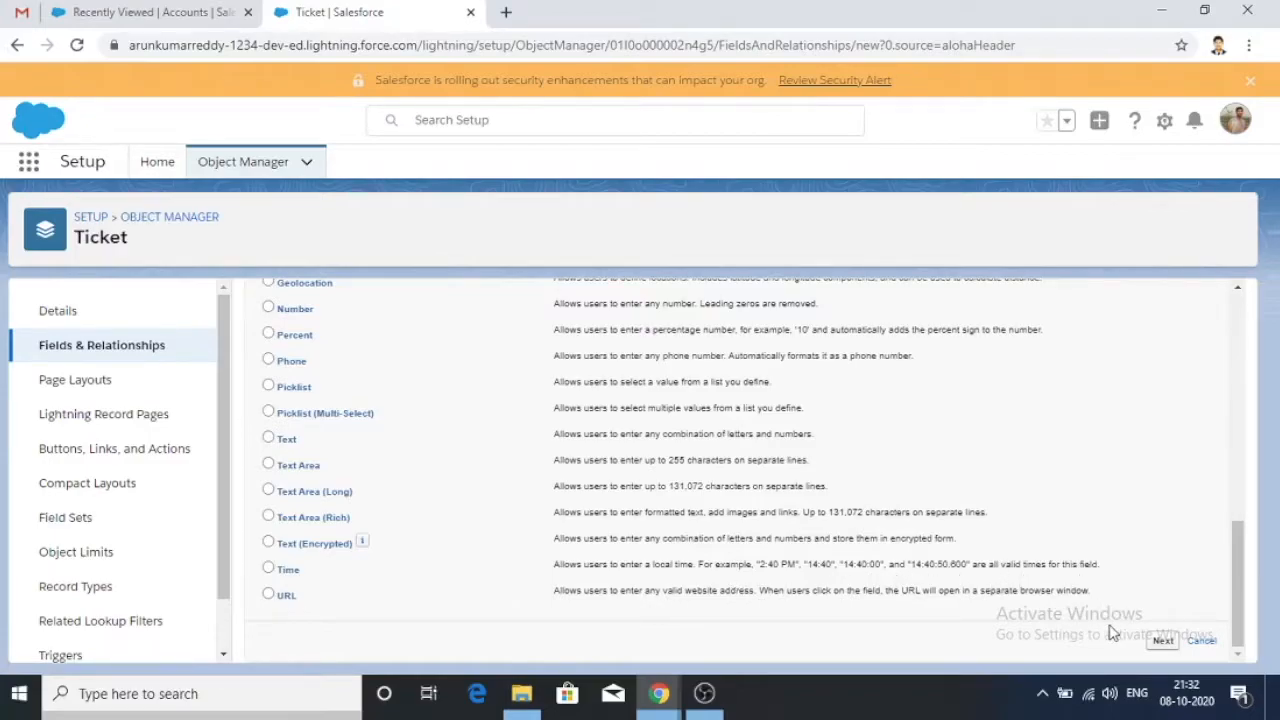
{"action": "left_click_drag", "start_coordinate": [1239, 632], "coordinate": [1205, 670]}
{"action": "left_click", "coordinate": [1162, 641]}
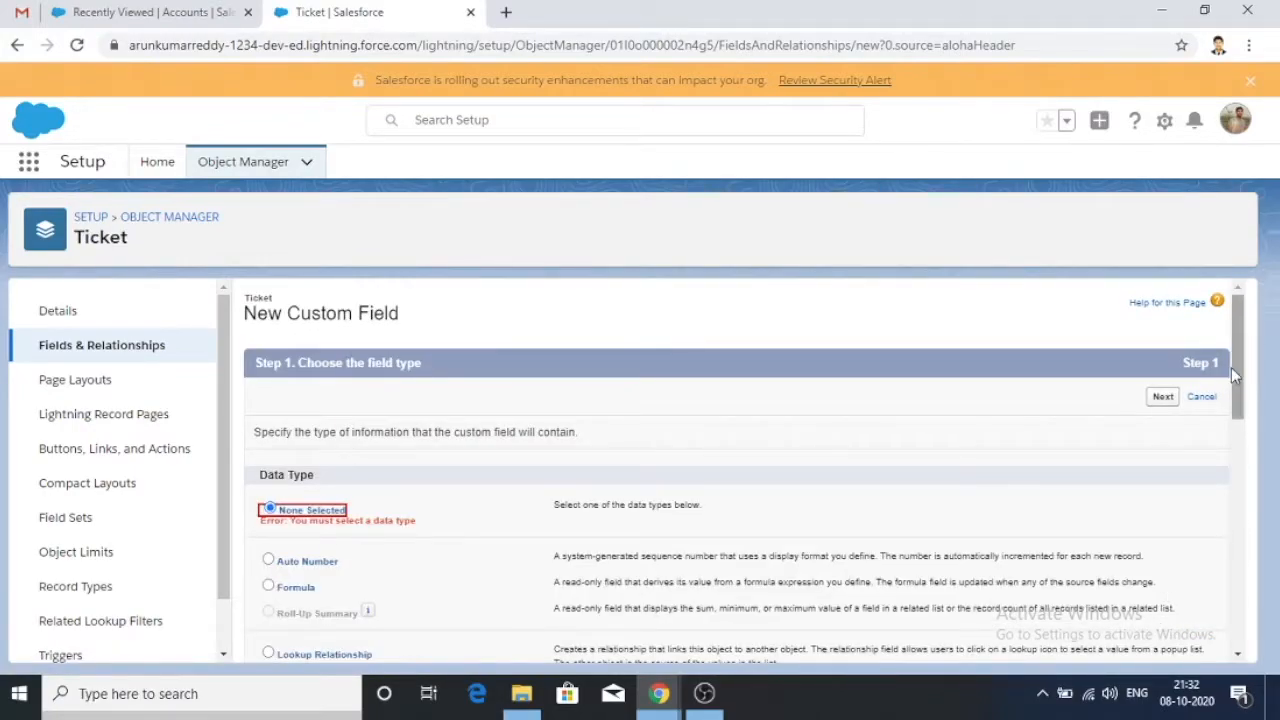
Choose Text as the new custom field's data type and continue to the field details.
{"action": "left_click_drag", "start_coordinate": [1237, 373], "coordinate": [1237, 438]}
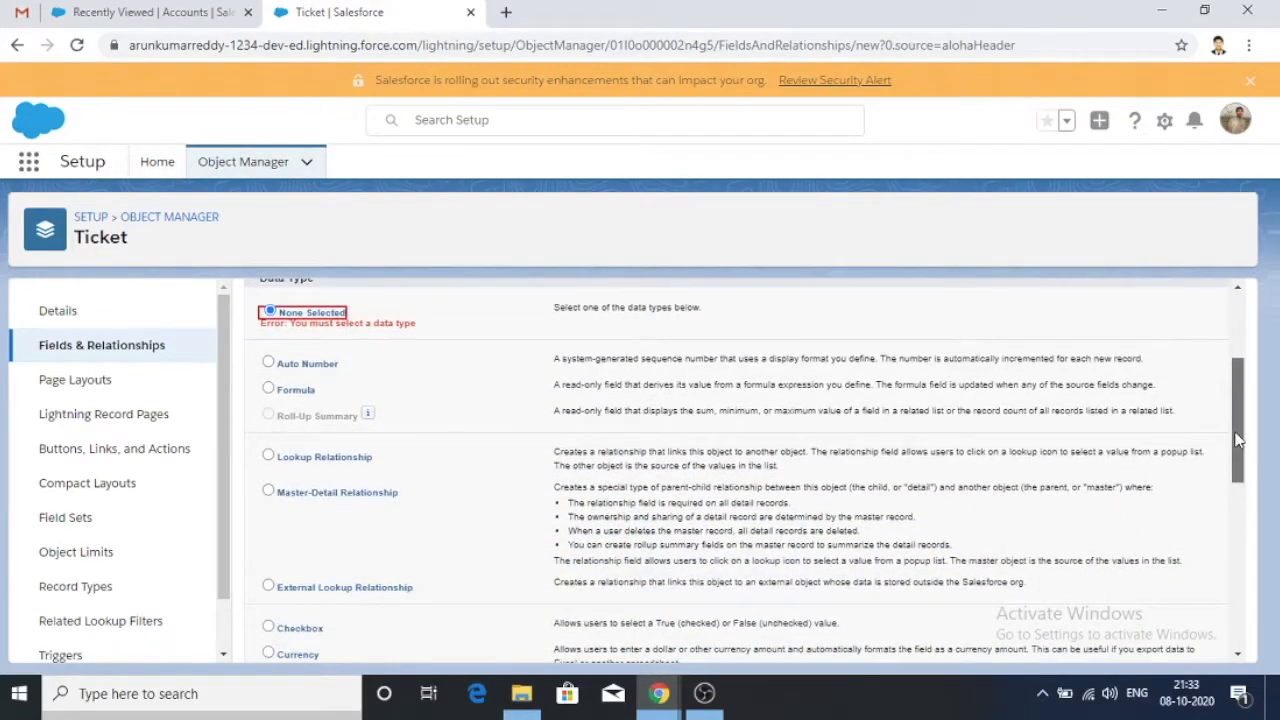
{"action": "scroll", "coordinate": [1236, 435], "scroll_direction": "up", "scroll_amount": 1}
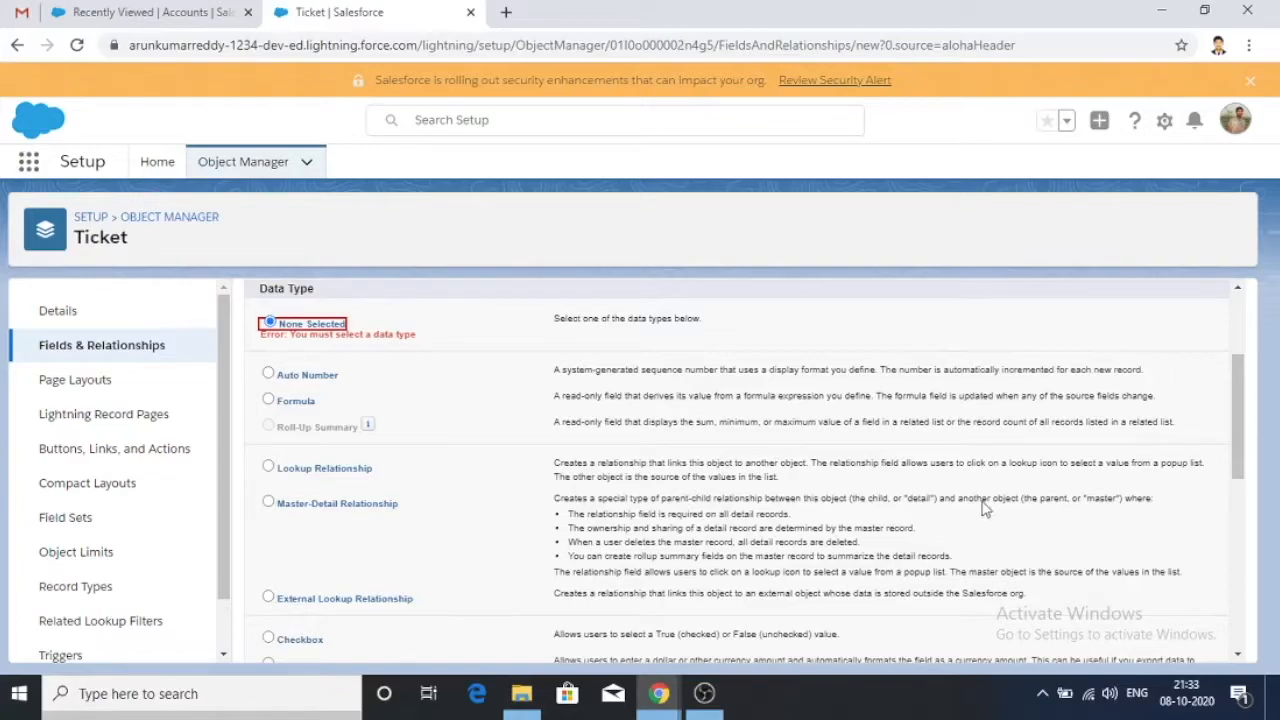
{"action": "left_click_drag", "start_coordinate": [1237, 400], "coordinate": [1225, 510]}
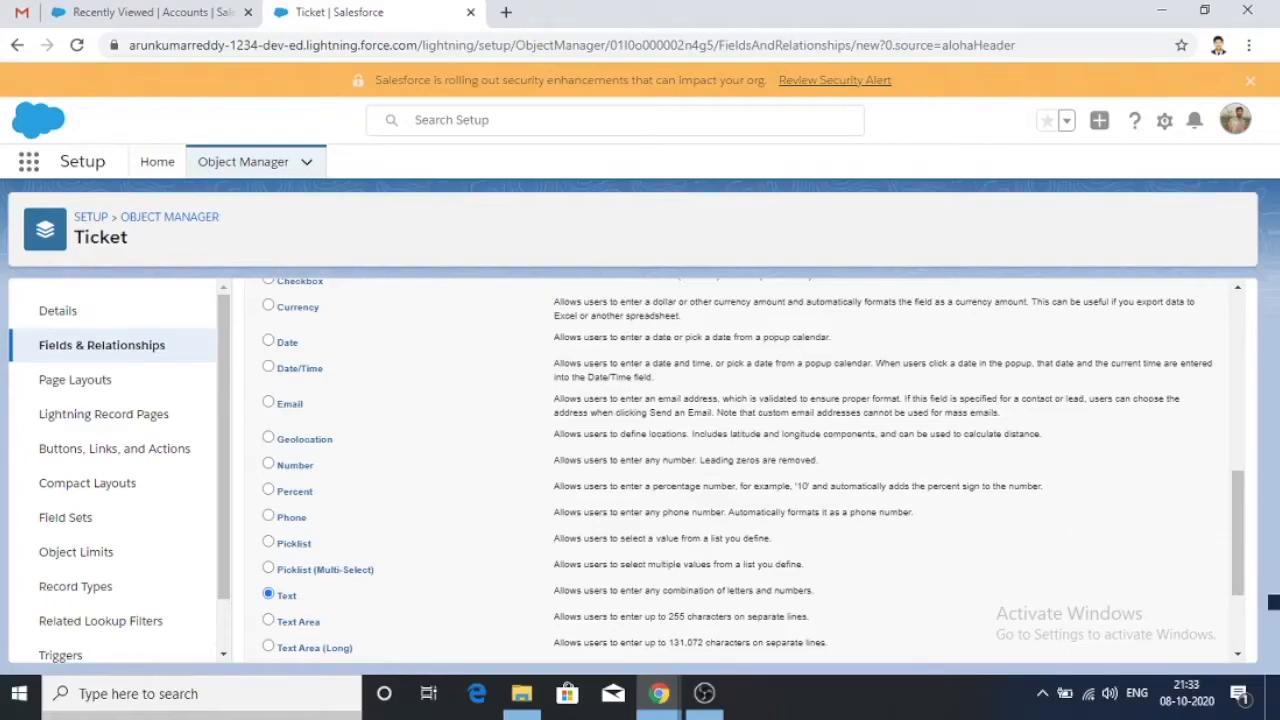
{"action": "scroll", "coordinate": [1238, 558], "scroll_direction": "down", "scroll_amount": 3}
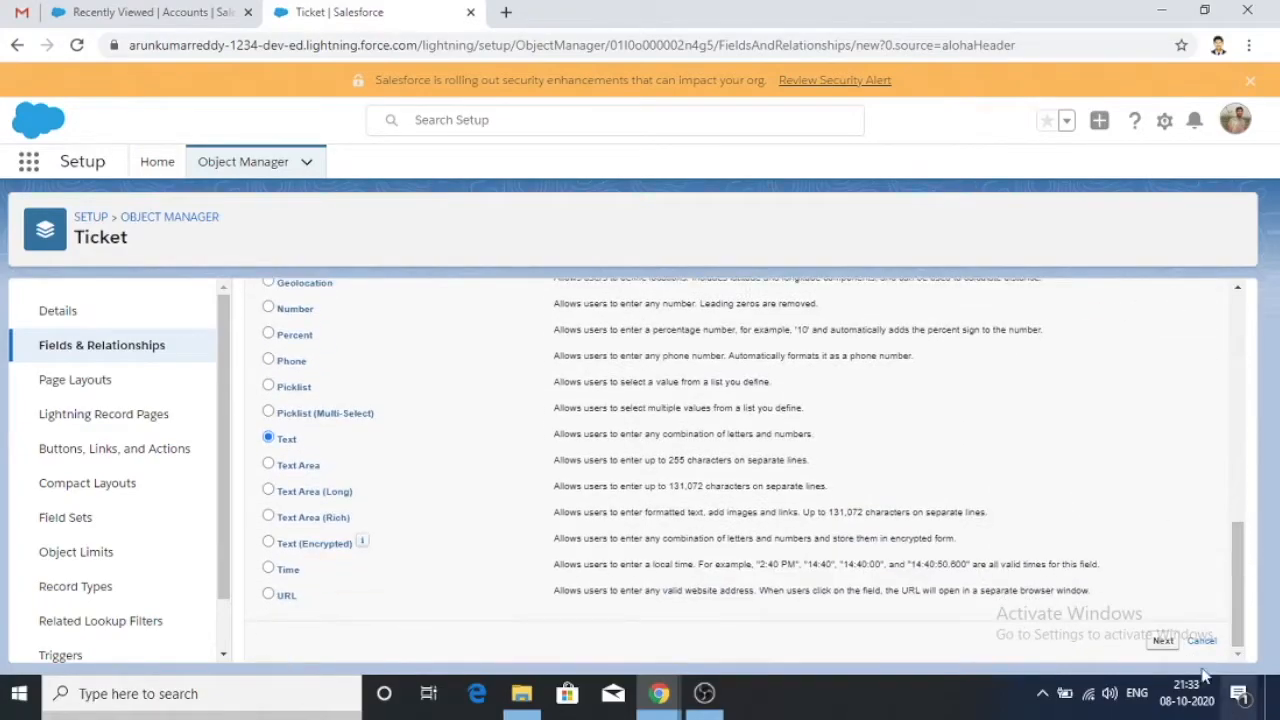
{"action": "left_click", "coordinate": [1162, 642]}
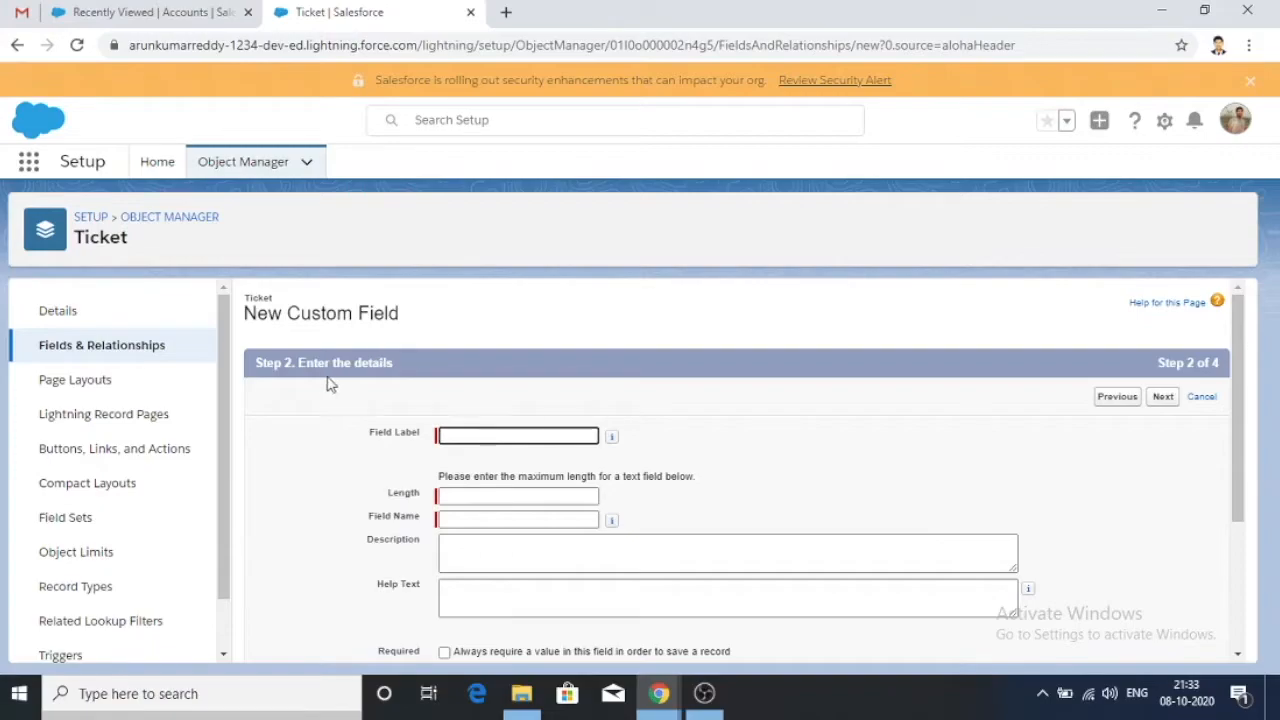
Label the new text field "serial number" and set its maximum length to 10.
{"action": "left_click", "coordinate": [464, 438]}
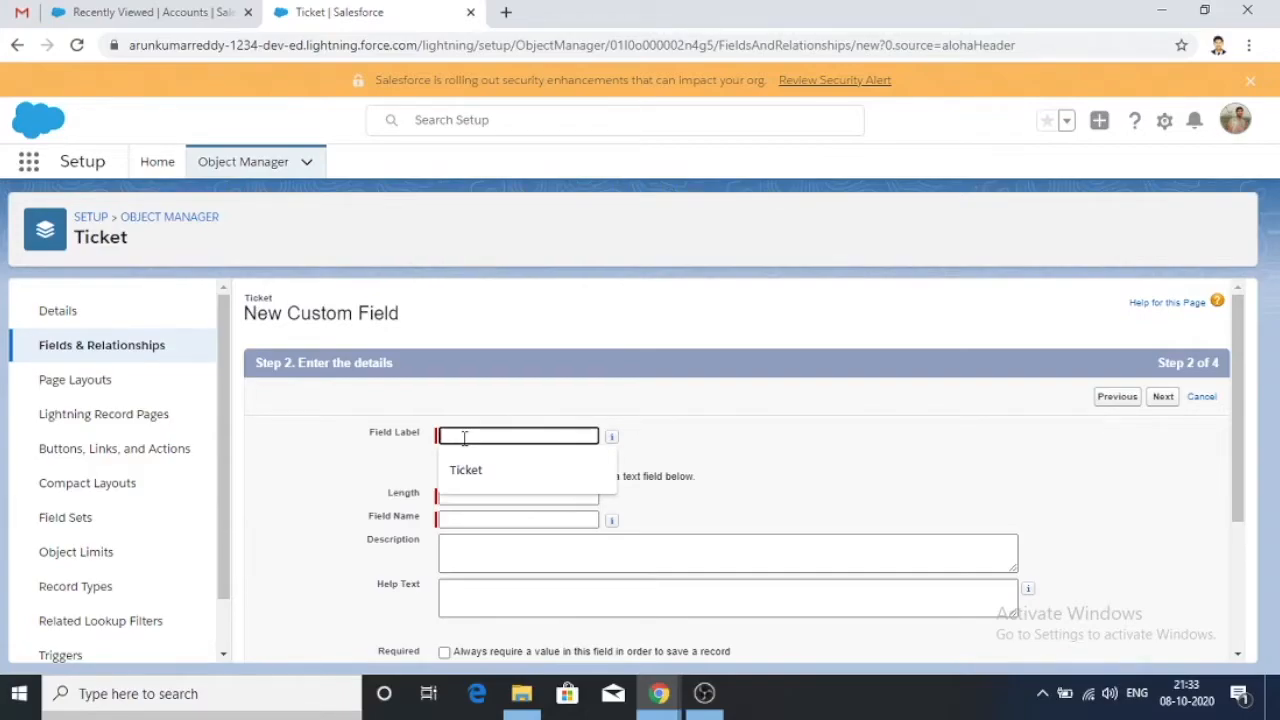
{"action": "type", "text": "serial number"}
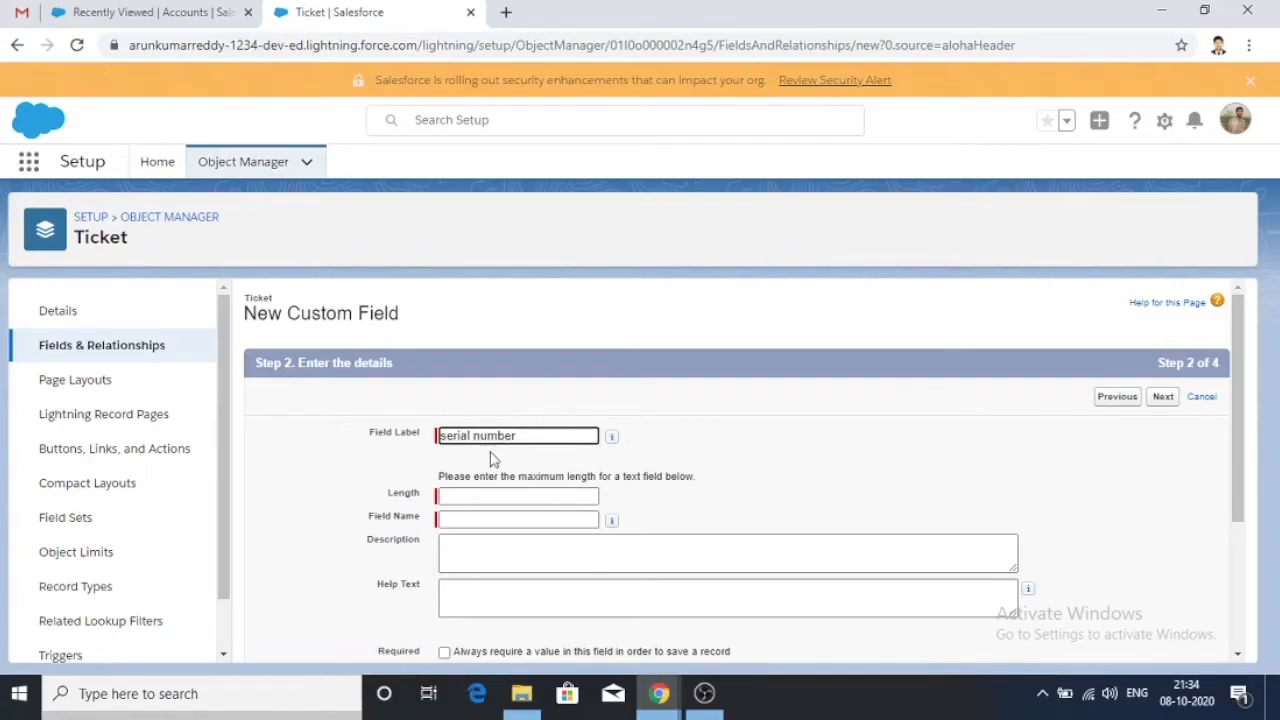
{"action": "left_click", "coordinate": [447, 495]}
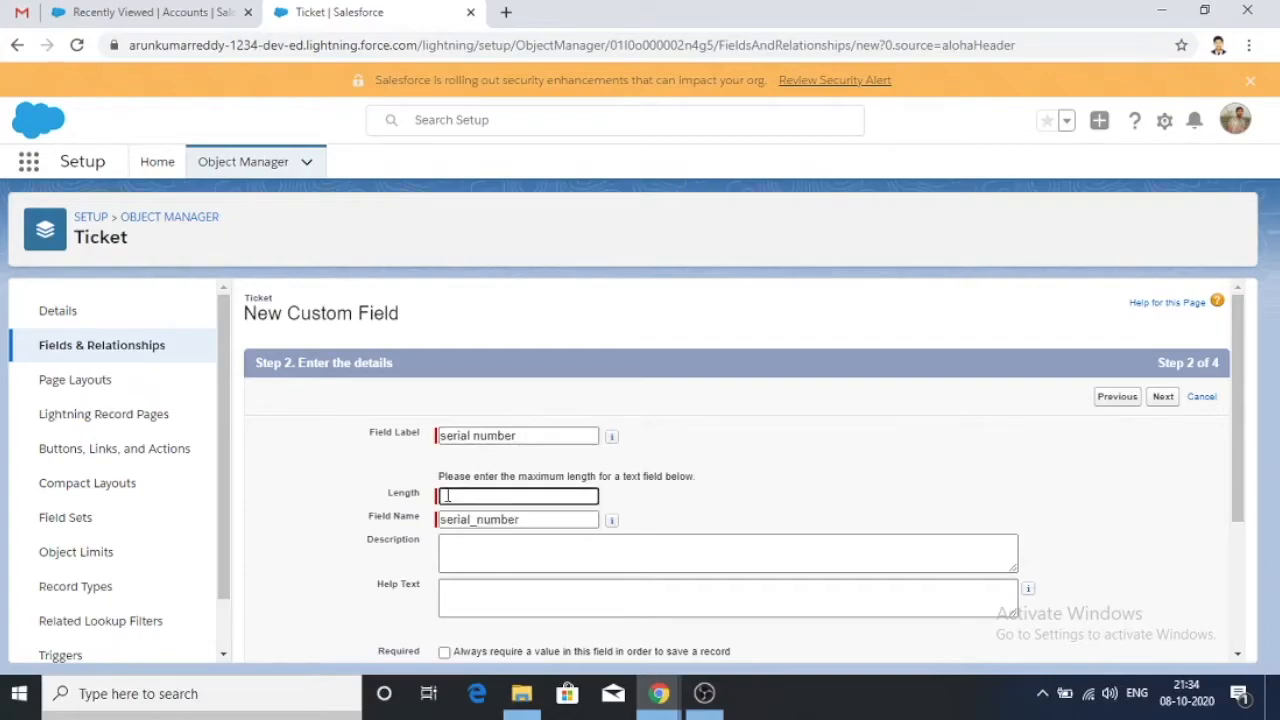
{"action": "type", "text": "10"}
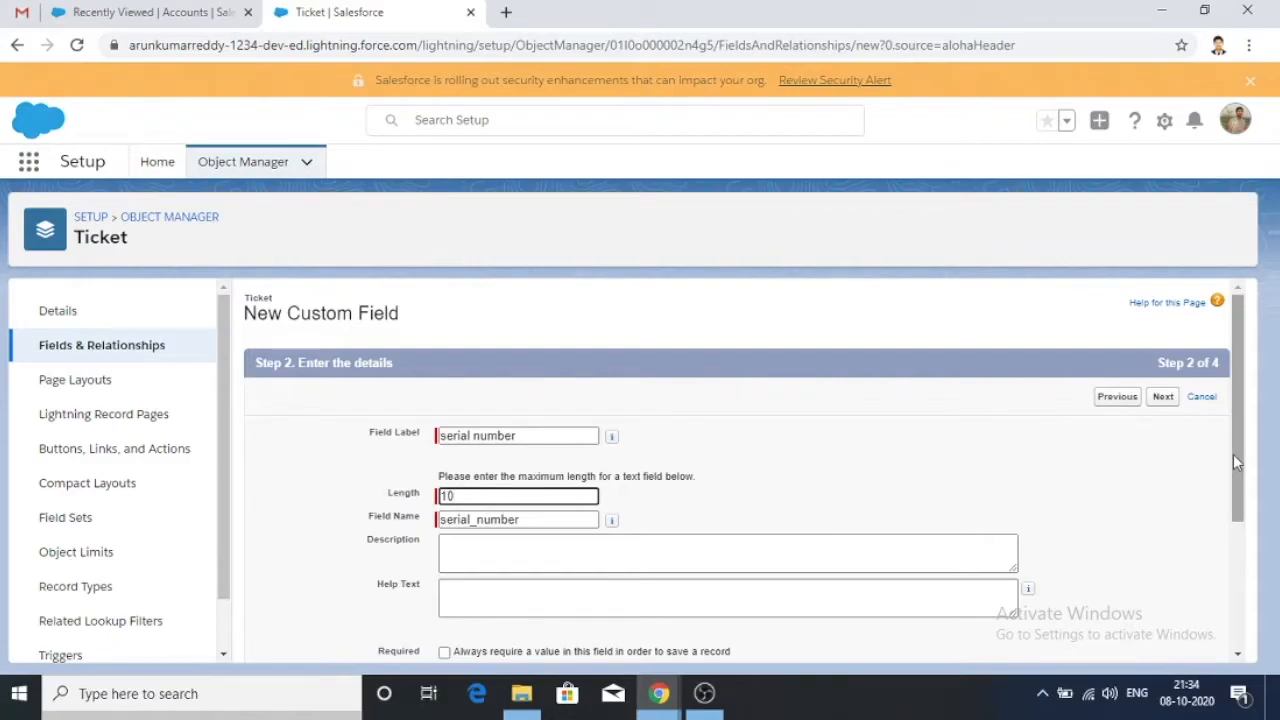
Fill in the description as "jdvjSVDmhvxuvmxcvudscvutdjfuayejvdwyjcxv" and the help text as "dsdkjebfclScnalebfcl".
{"action": "left_click_drag", "start_coordinate": [1233, 454], "coordinate": [1233, 554]}
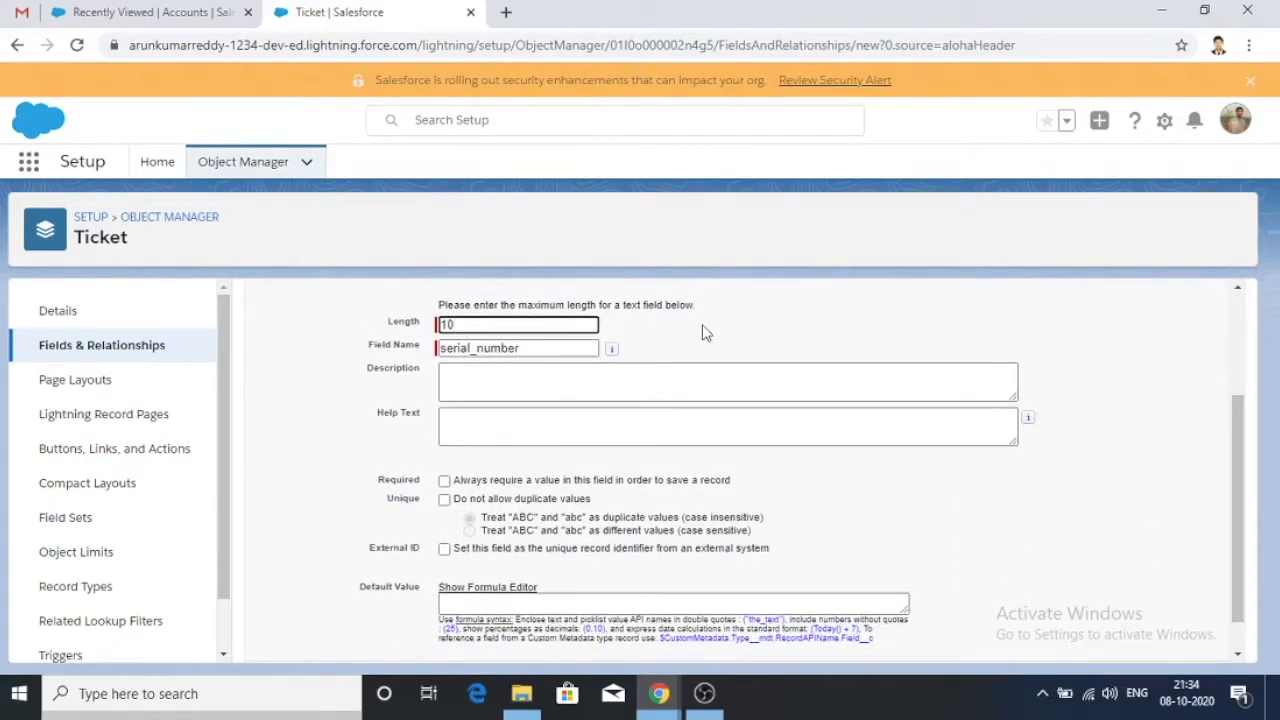
{"action": "left_click", "coordinate": [488, 377]}
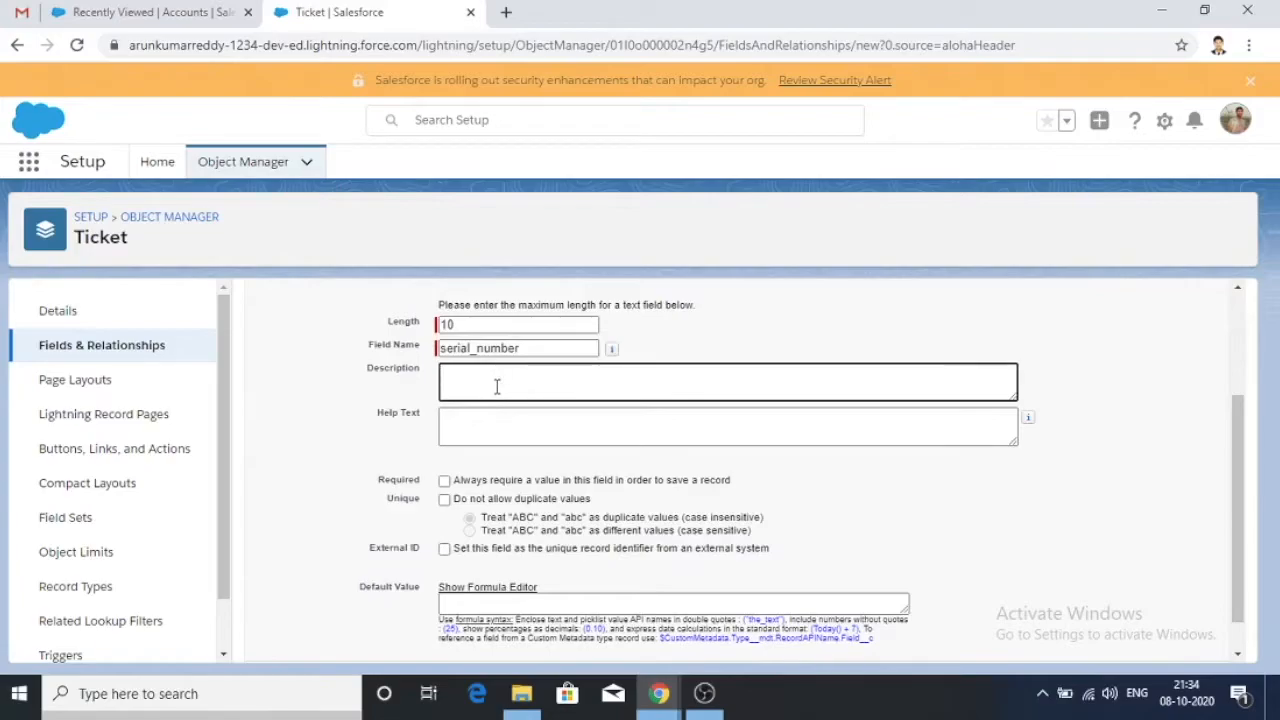
{"action": "type", "text": "jdvjSVDmhvxuvmxcvudscvutdjfuayejvdwyjcxv"}
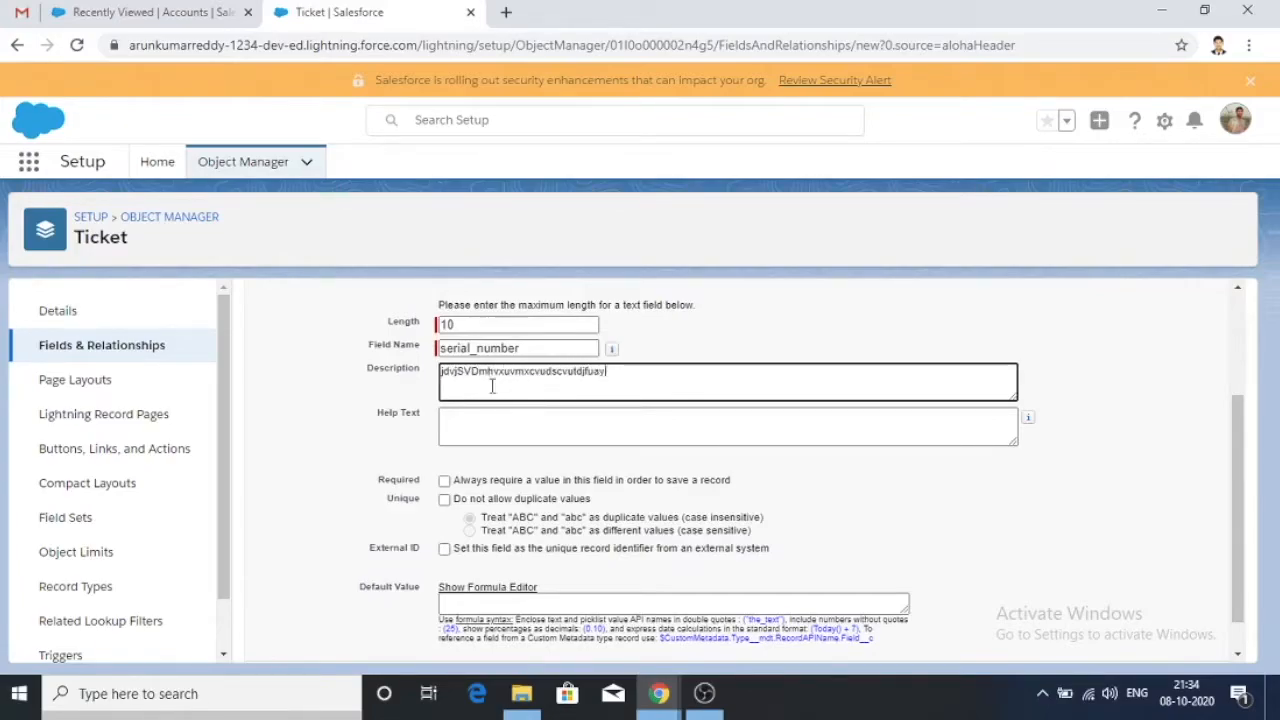
{"action": "key", "text": "ctrl+a"}
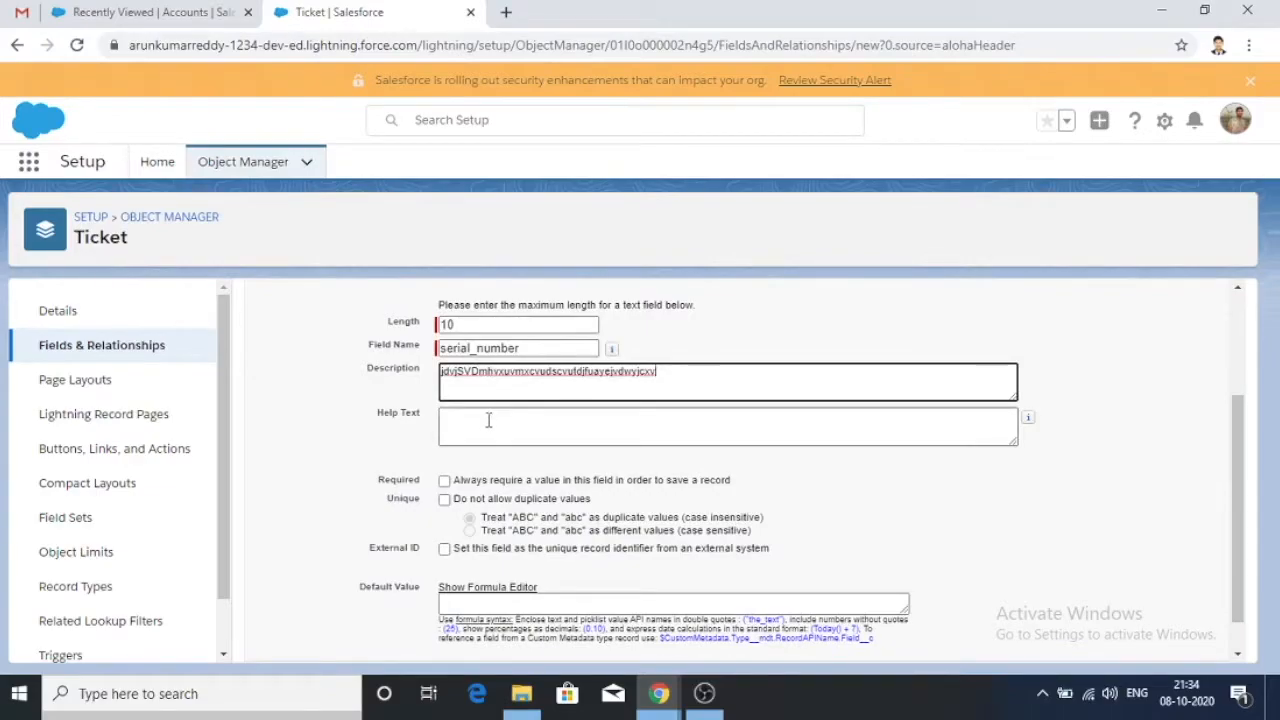
{"action": "left_click", "coordinate": [489, 420]}
{"action": "type", "text": "dsdkjebfcfScnalebfcl"}
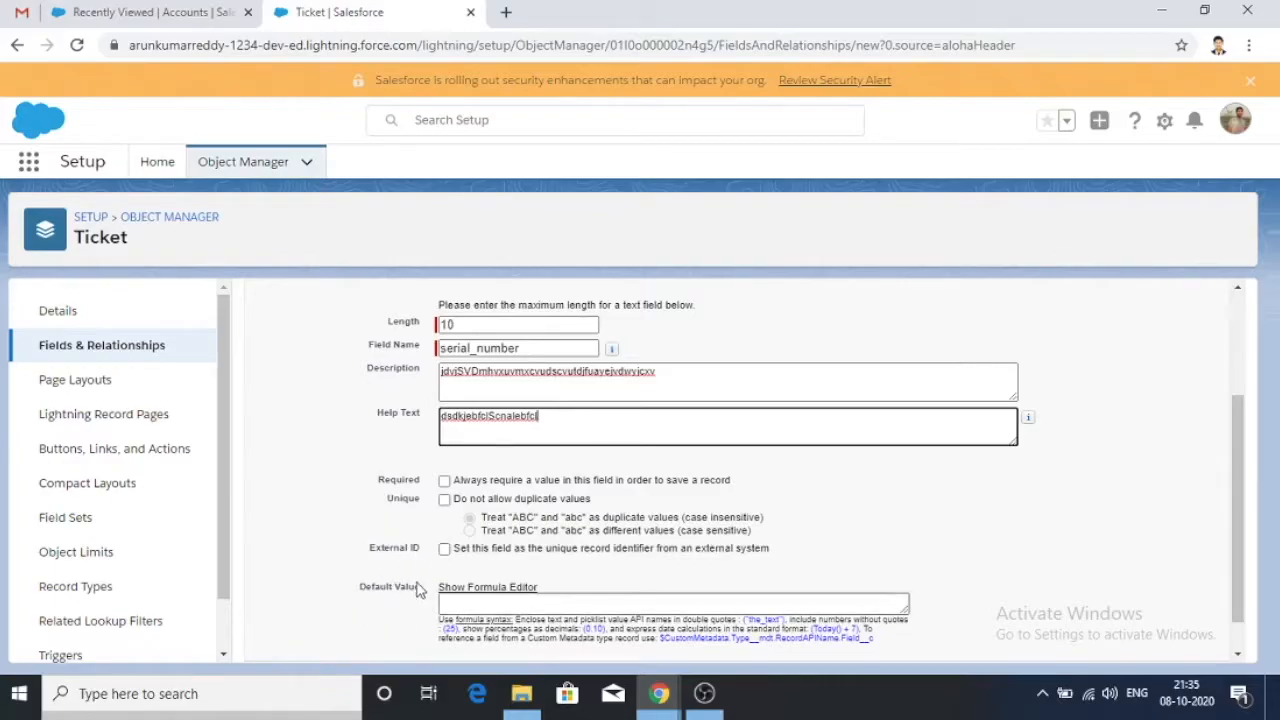
Make the serial number field required for saving a record and continue to field-level security.
{"action": "left_click", "coordinate": [496, 607]}
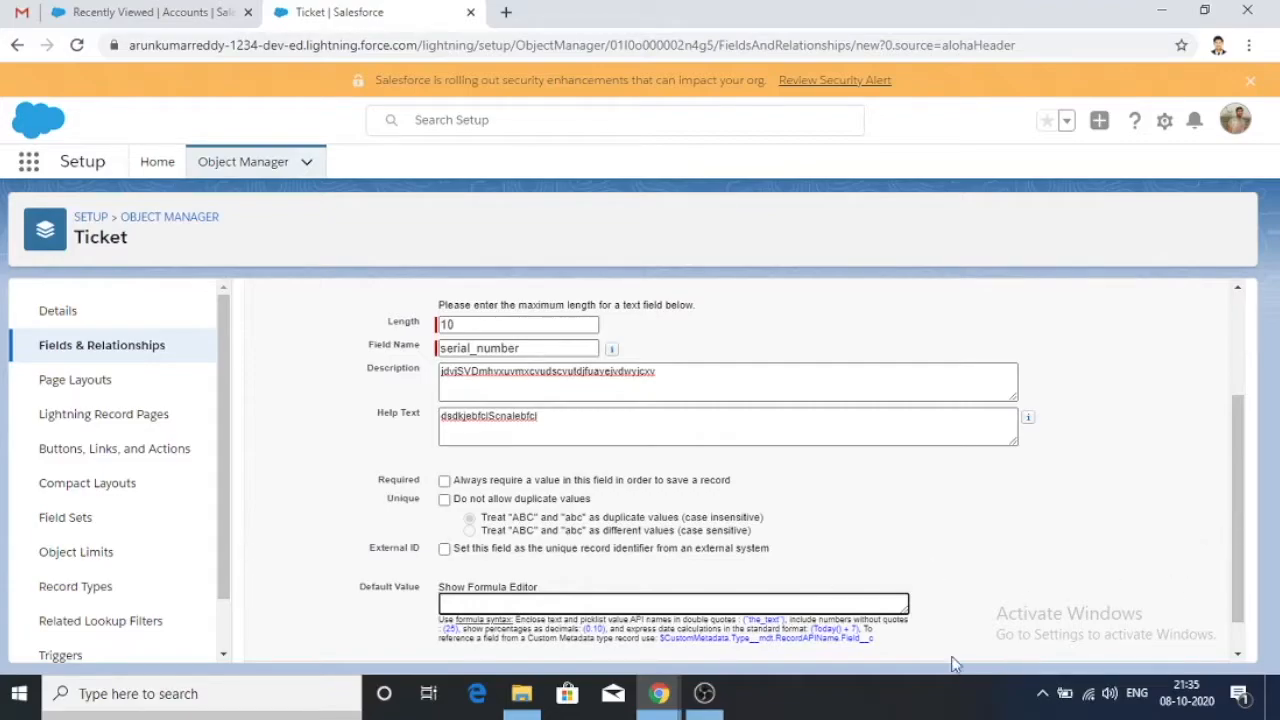
{"action": "left_click", "coordinate": [445, 483]}
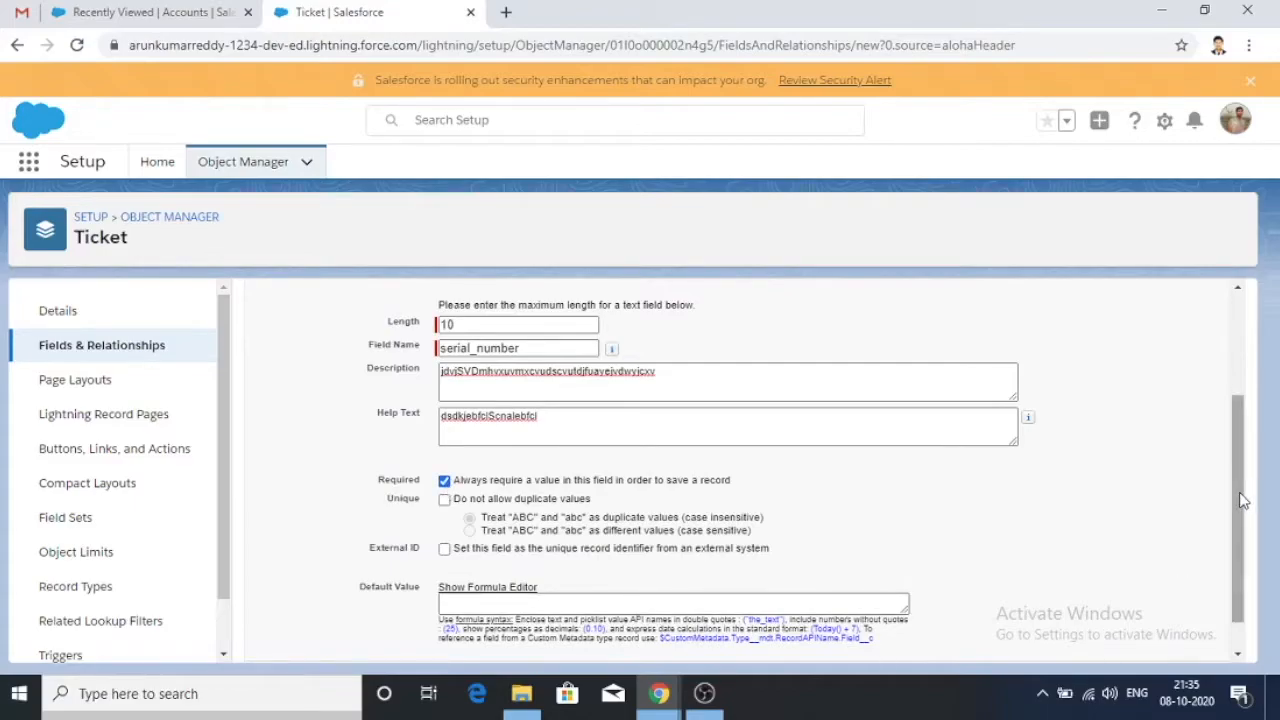
{"action": "left_click_drag", "start_coordinate": [1240, 500], "coordinate": [1235, 577]}
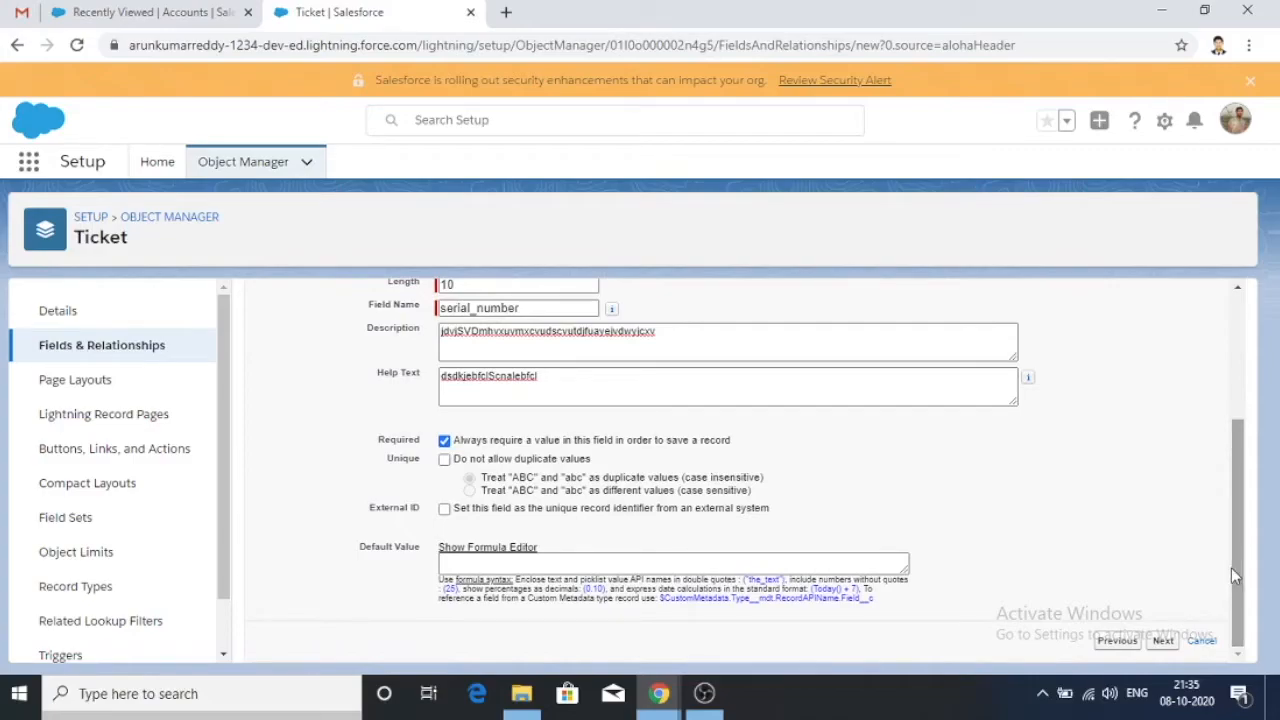
{"action": "left_click", "coordinate": [1163, 641]}
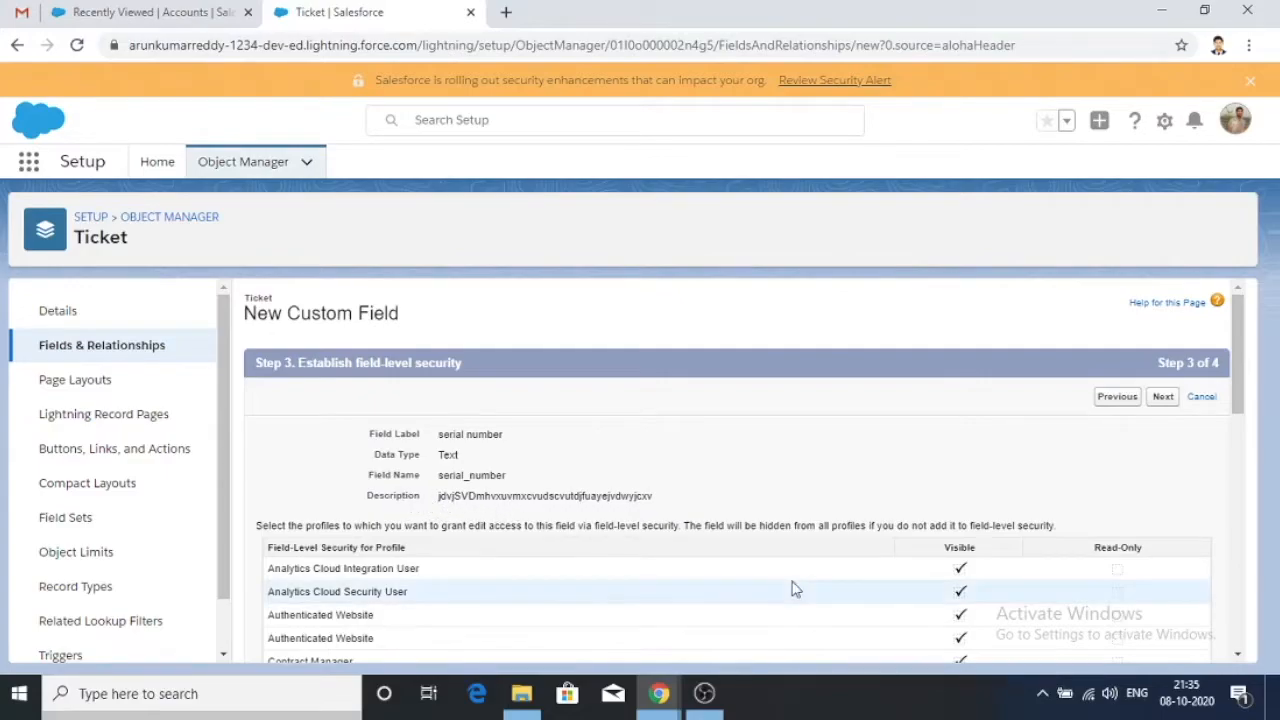
Review the field's profile visibility, keep the default field-level security, and continue to the page layout assignment.
{"action": "left_click_drag", "start_coordinate": [1245, 393], "coordinate": [1237, 430]}
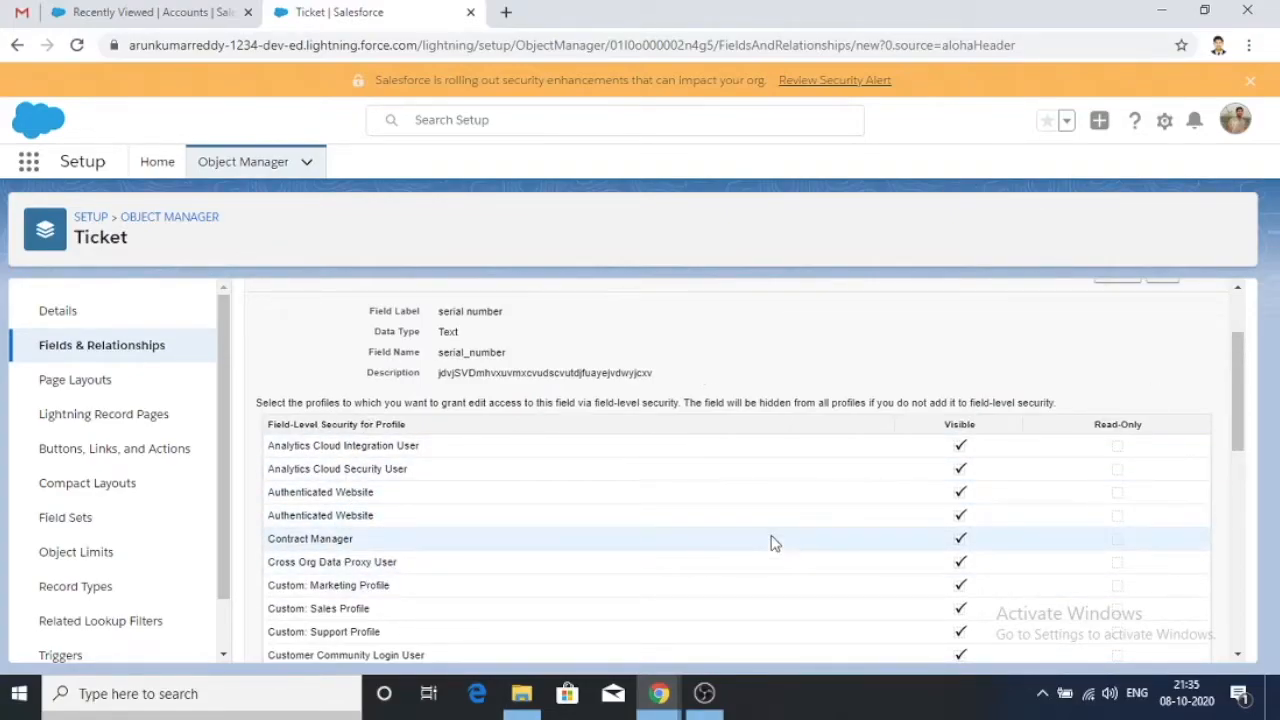
{"action": "left_click_drag", "start_coordinate": [1237, 430], "coordinate": [1227, 350]}
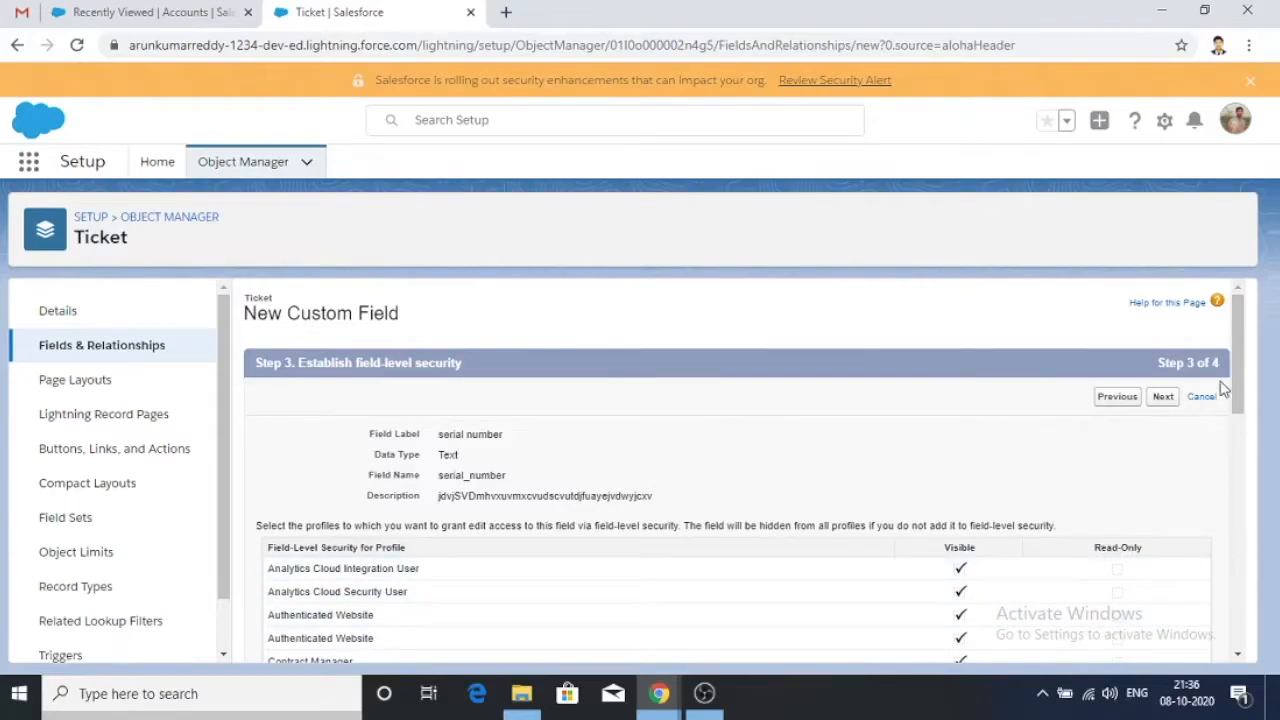
{"action": "left_click_drag", "start_coordinate": [1238, 395], "coordinate": [1240, 645]}
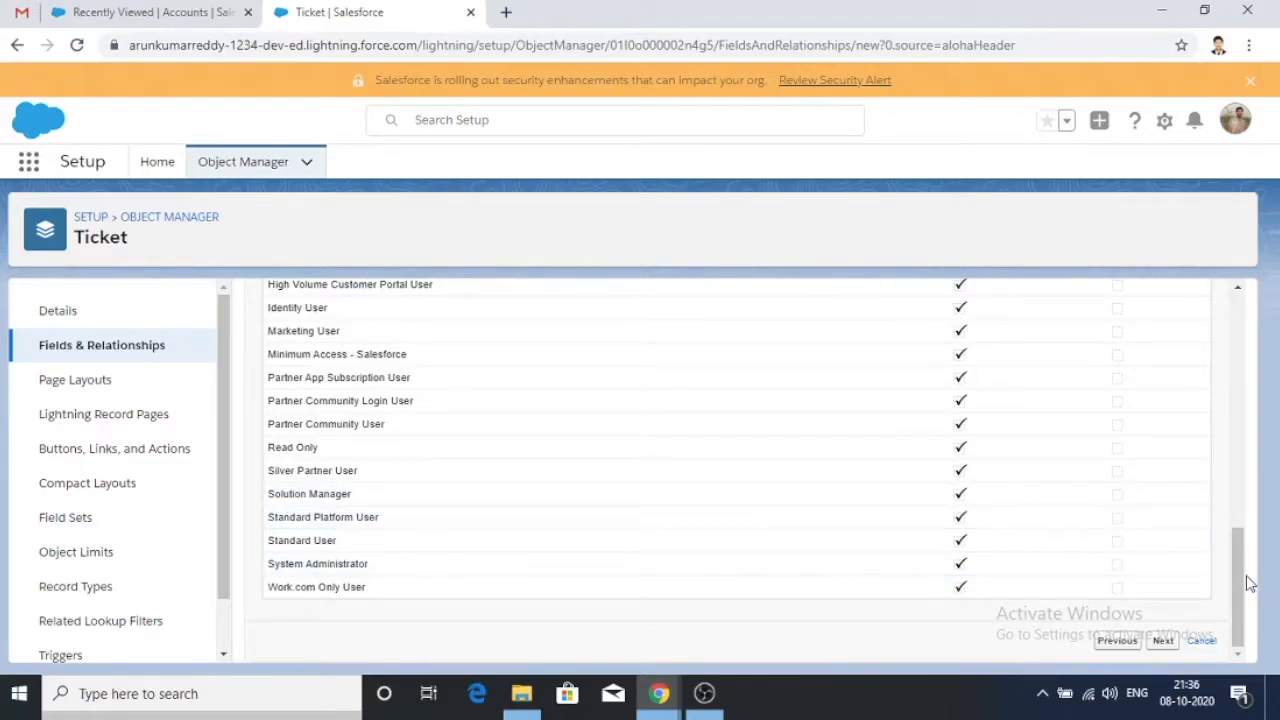
{"action": "left_click", "coordinate": [1163, 641]}
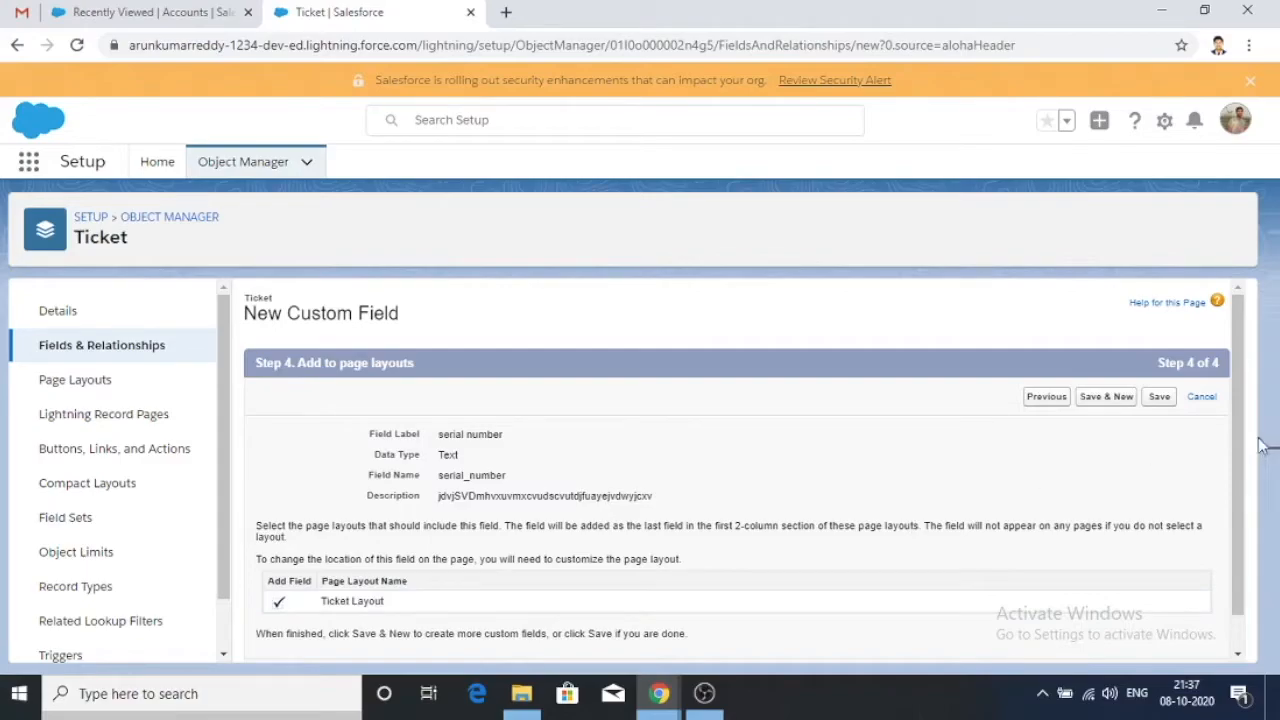
{"action": "left_click_drag", "start_coordinate": [1240, 442], "coordinate": [1228, 565]}
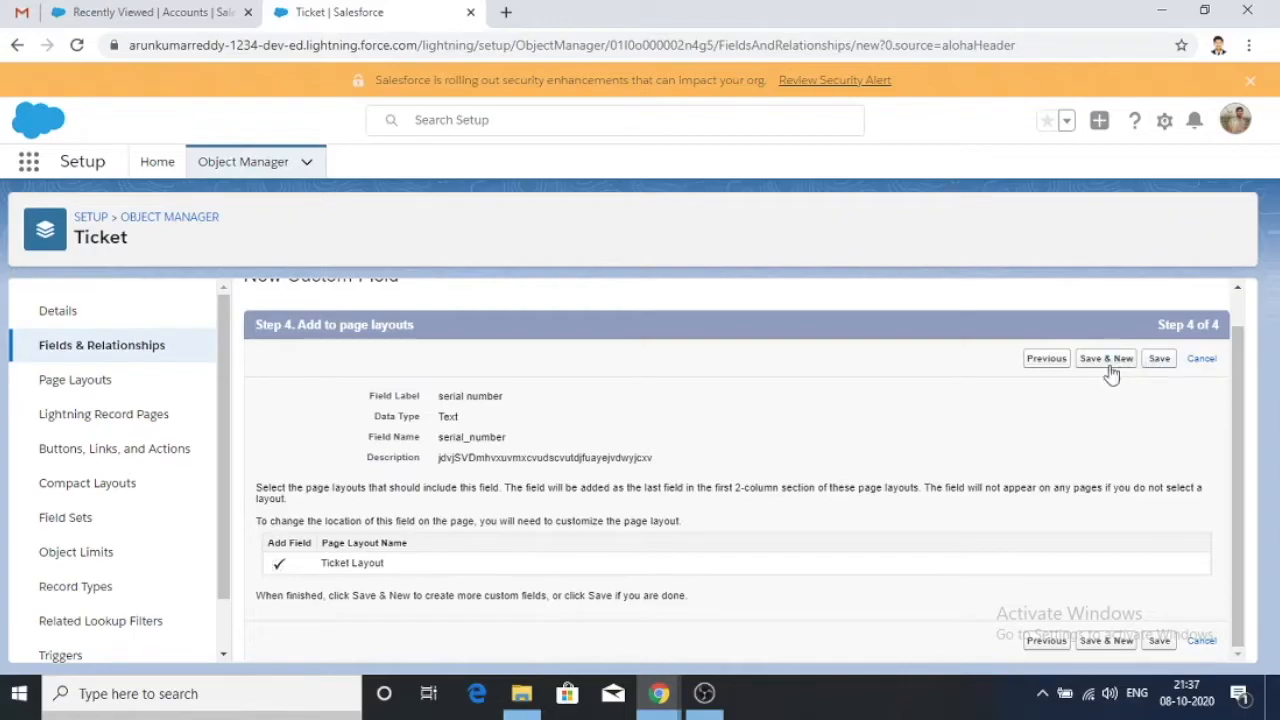
Save the serial number field with the Ticket Layout assignment and open its field definition.
{"action": "left_click", "coordinate": [1158, 641]}
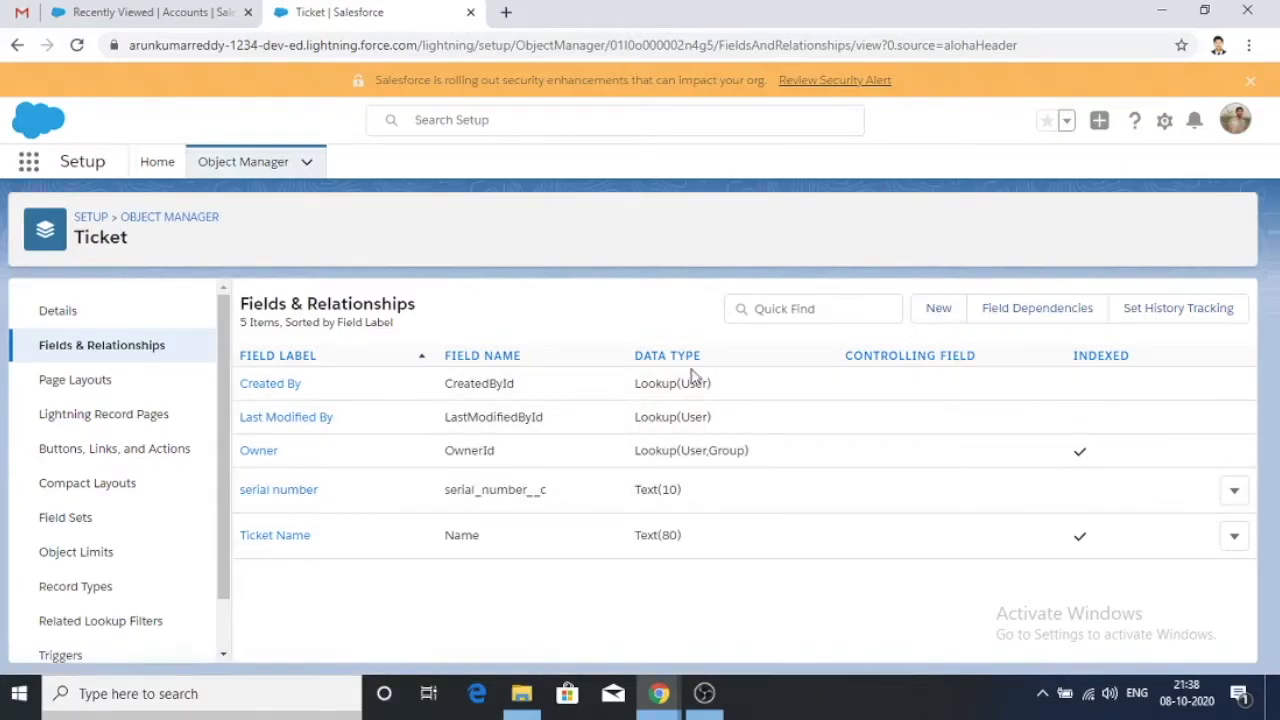
{"action": "left_click", "coordinate": [279, 490]}
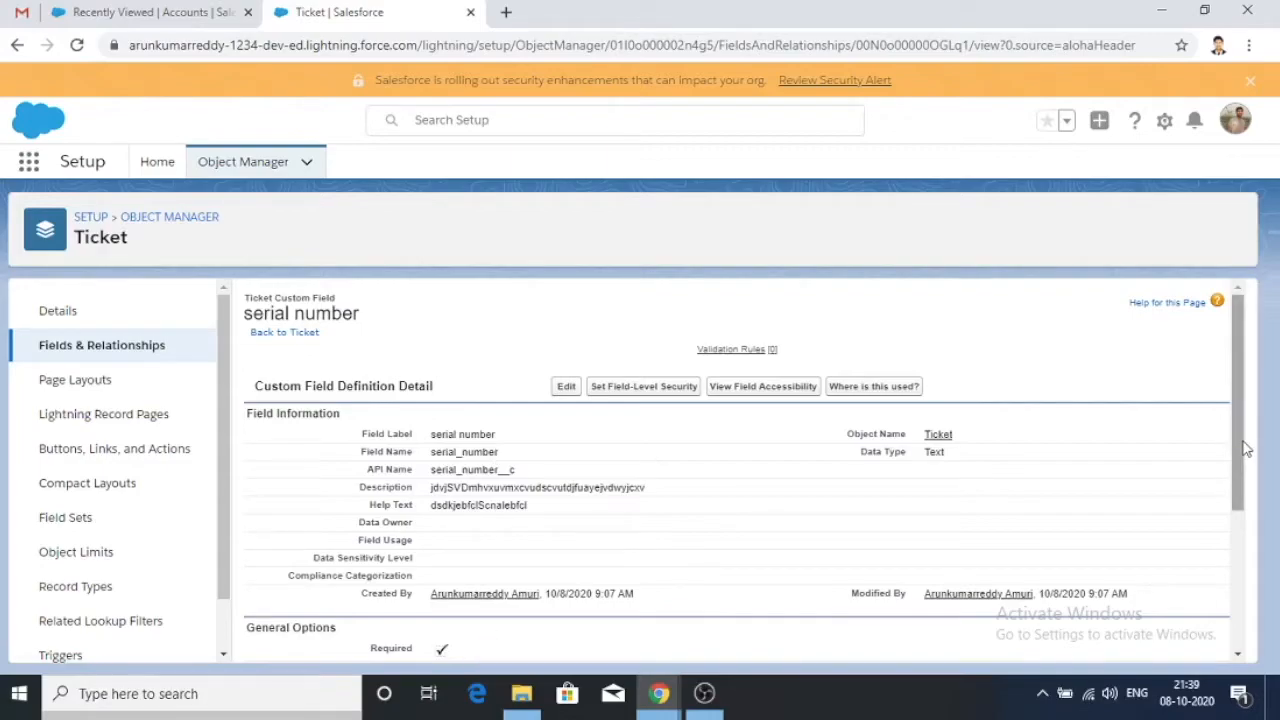
{"action": "left_click_drag", "start_coordinate": [1243, 443], "coordinate": [1222, 310]}
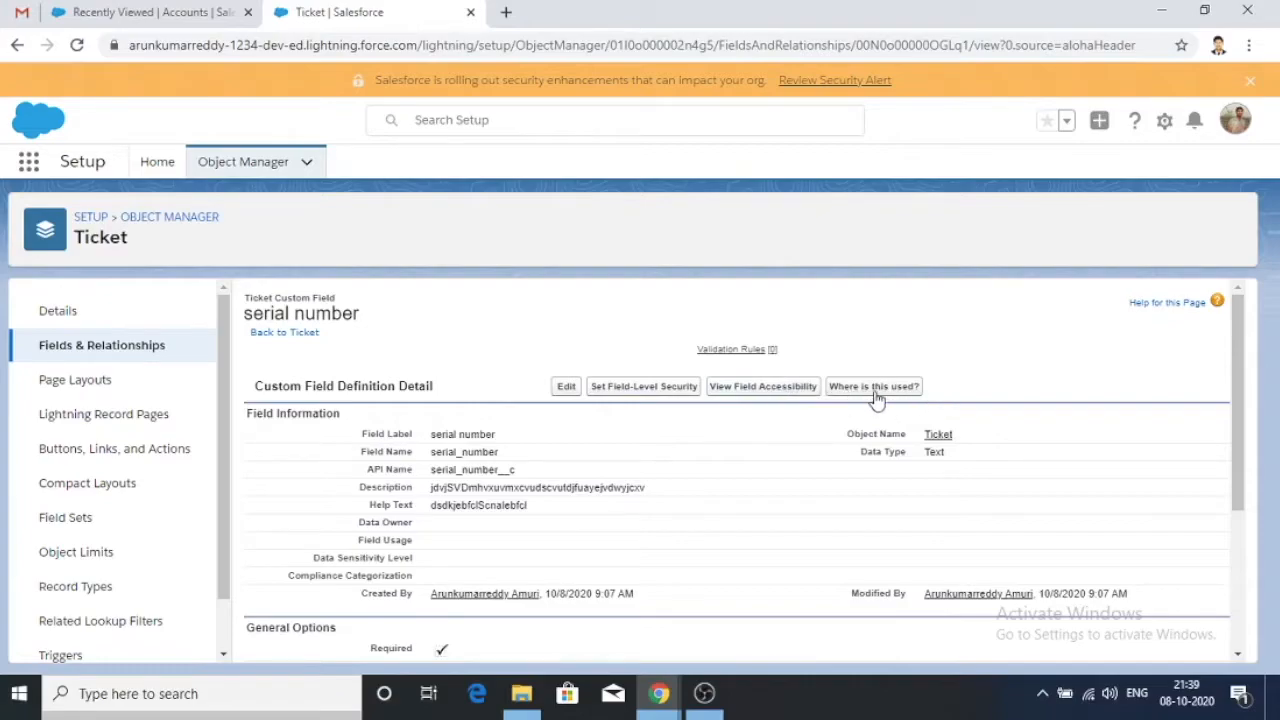
Review the serial number field's field-level security by profile and leave it without saving changes.
{"action": "left_click", "coordinate": [628, 392]}
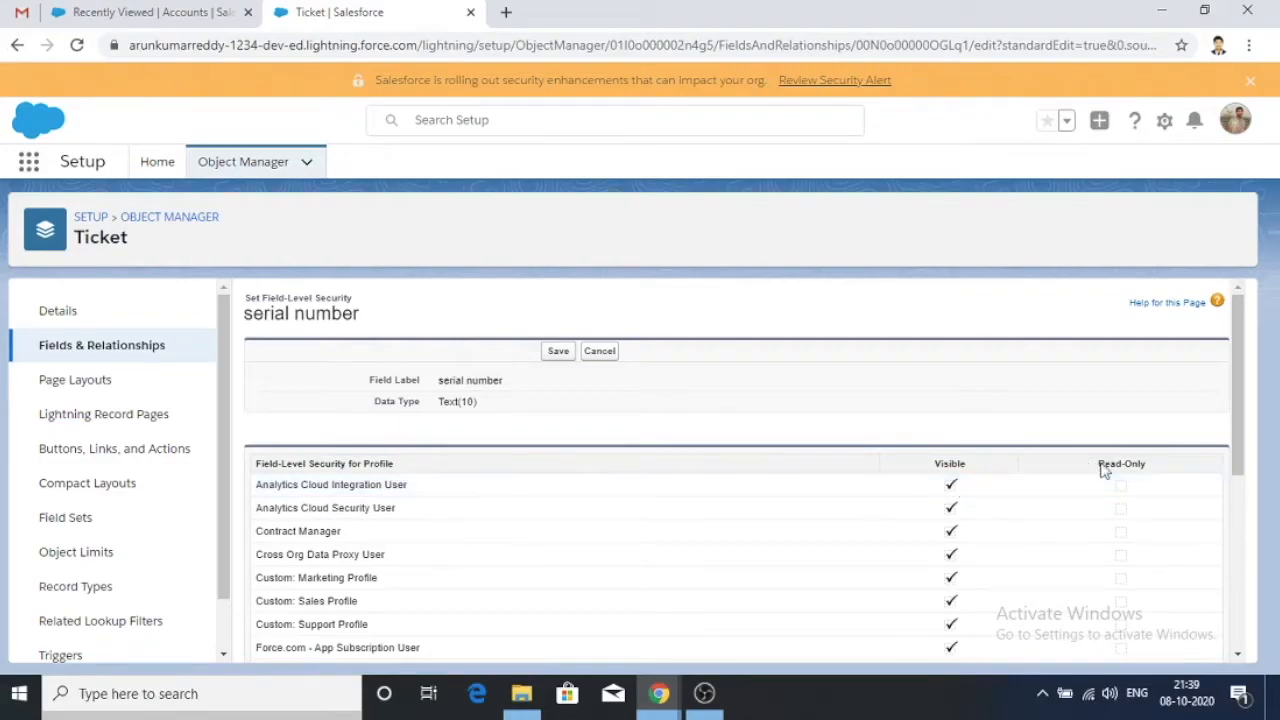
{"action": "left_click_drag", "start_coordinate": [1241, 421], "coordinate": [1214, 286]}
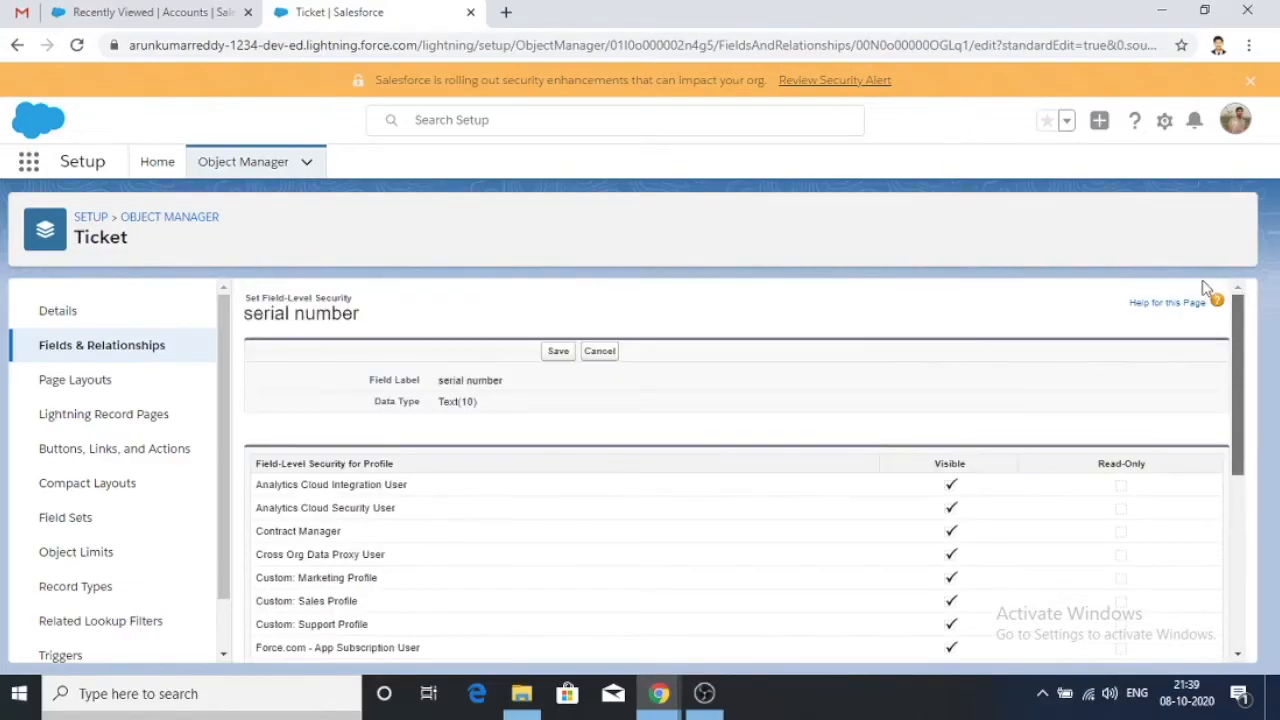
{"action": "left_click", "coordinate": [600, 352]}
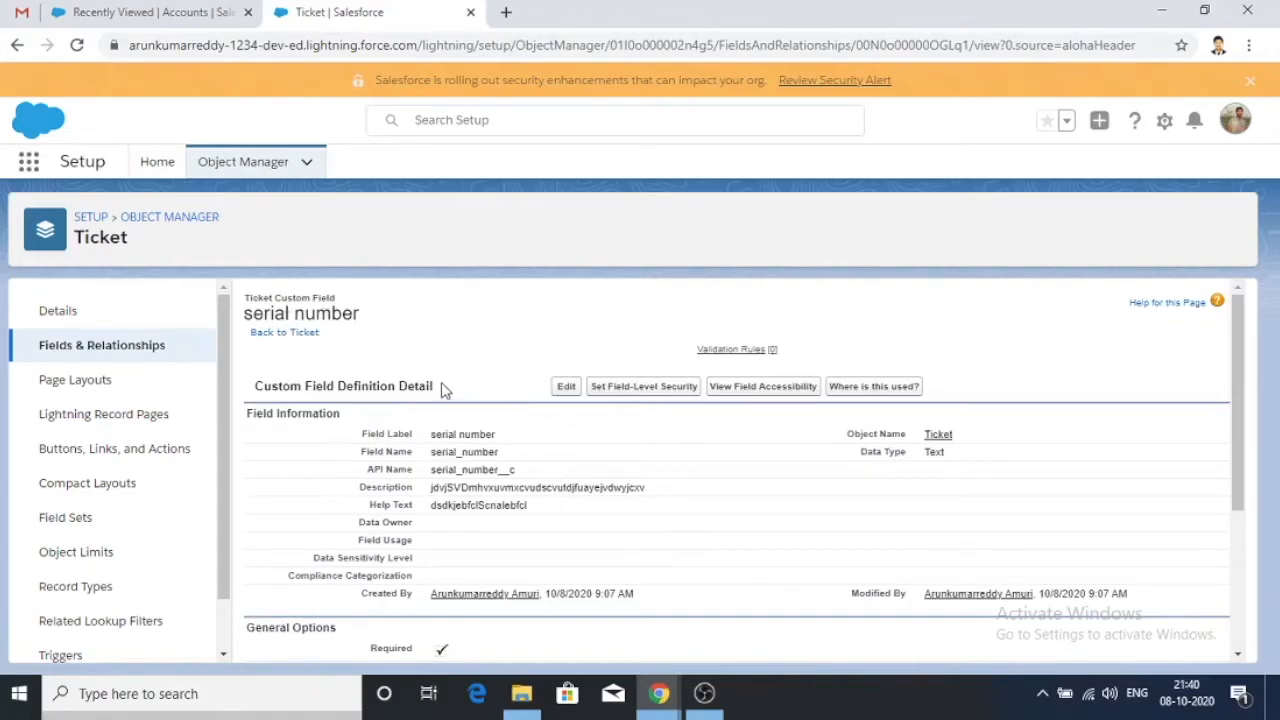
Start a new custom field on the Ticket object with the Date data type and continue to its details.
{"action": "left_click", "coordinate": [82, 357]}
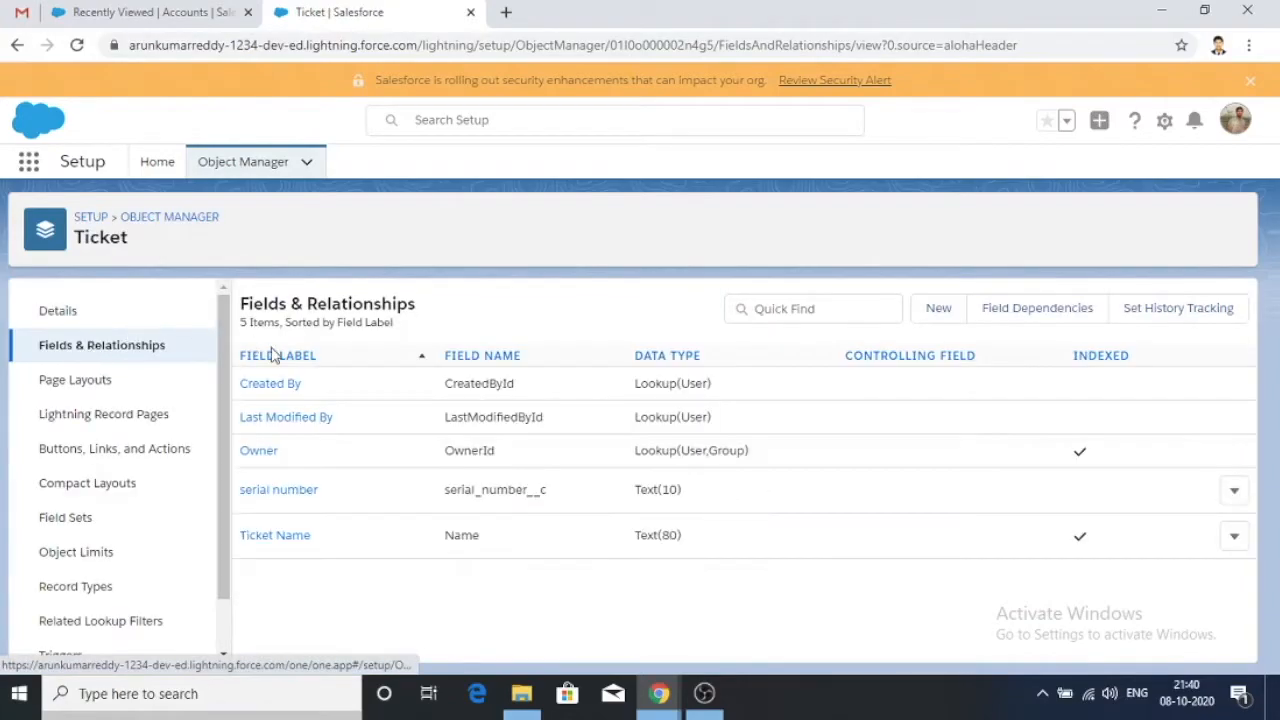
{"action": "left_click", "coordinate": [938, 310]}
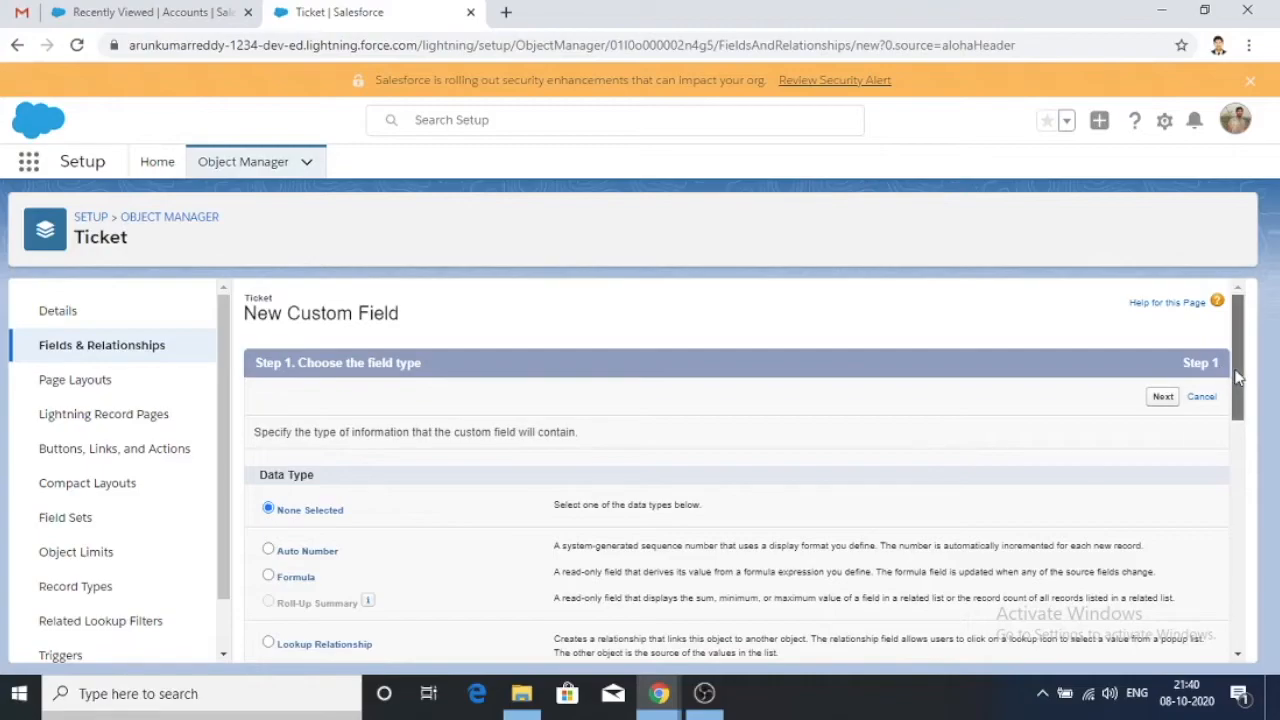
{"action": "left_click_drag", "start_coordinate": [1236, 368], "coordinate": [1230, 541]}
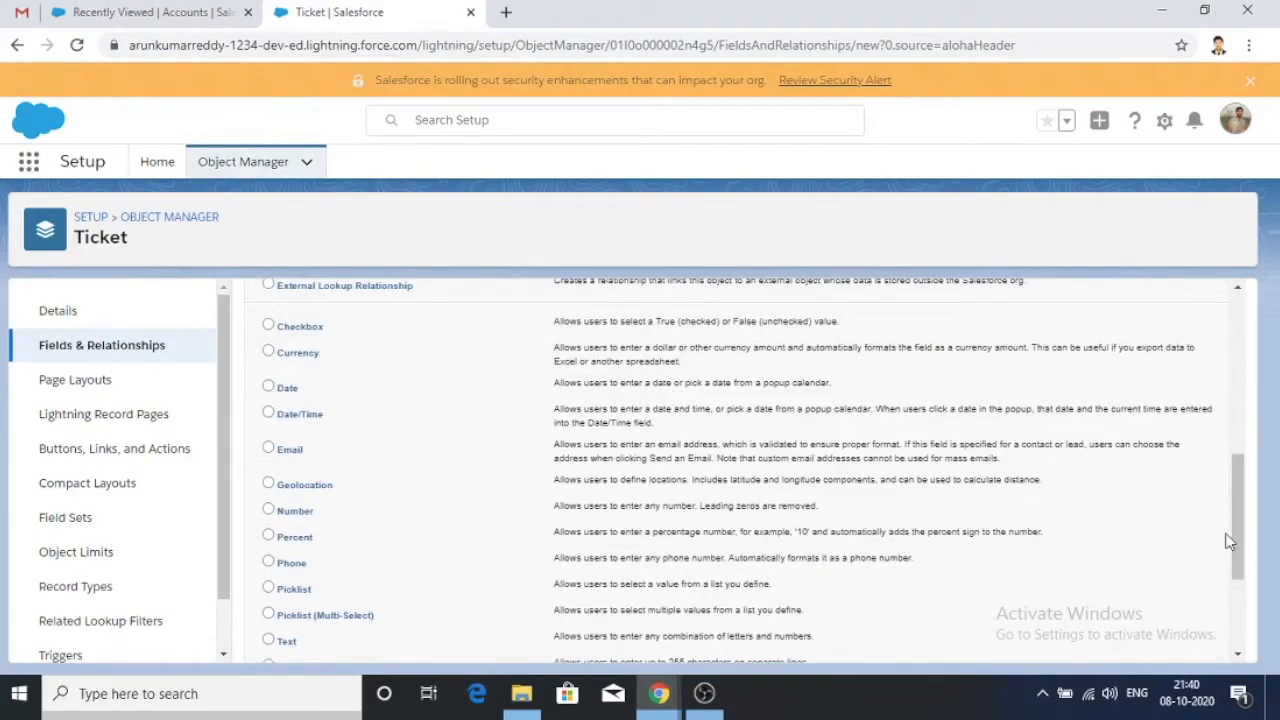
{"action": "left_click", "coordinate": [268, 387]}
{"action": "left_click_drag", "start_coordinate": [1240, 523], "coordinate": [1240, 585]}
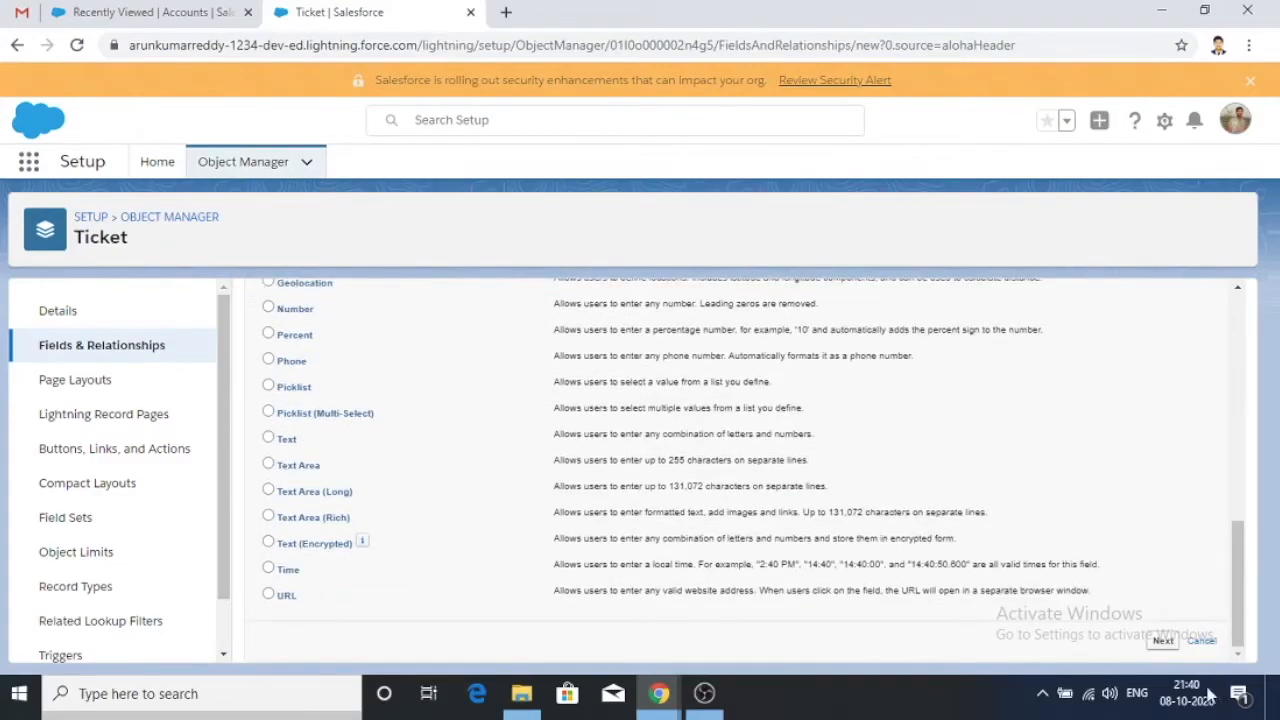
{"action": "left_click", "coordinate": [1160, 641]}
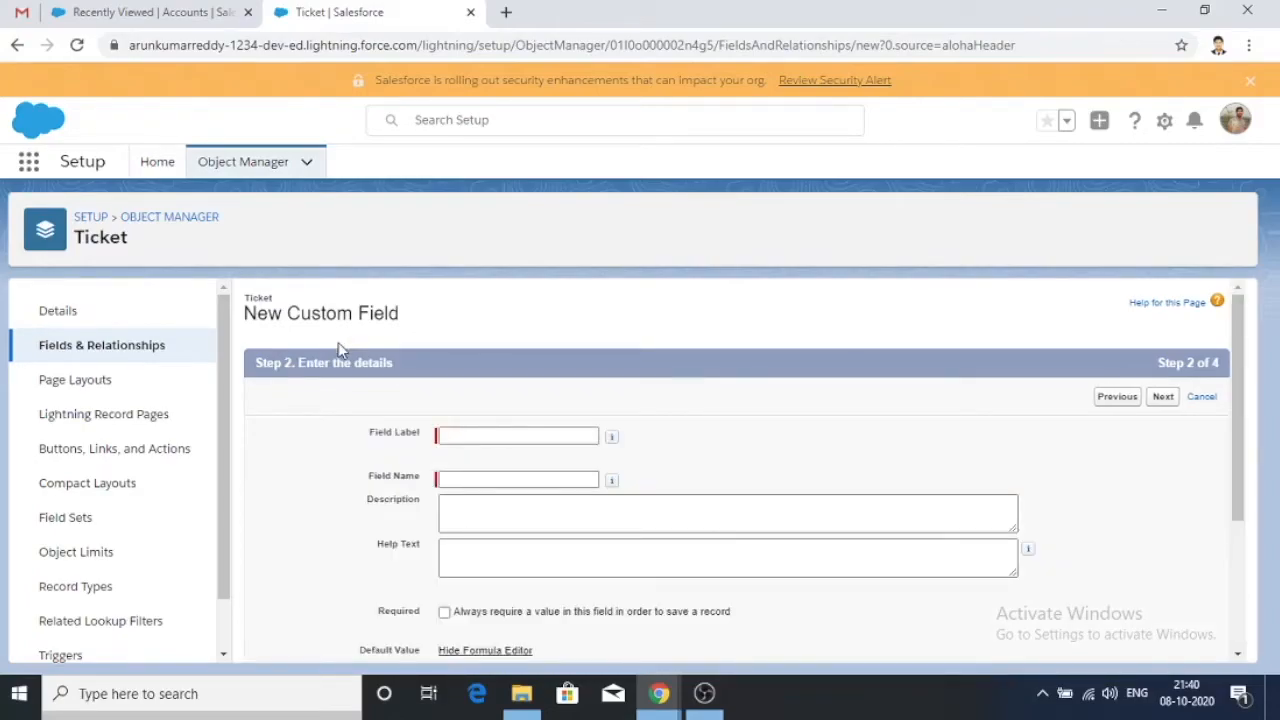
Label the new date field "date", with the same field name, and enter "dshusd" as its description.
{"action": "left_click", "coordinate": [458, 435]}
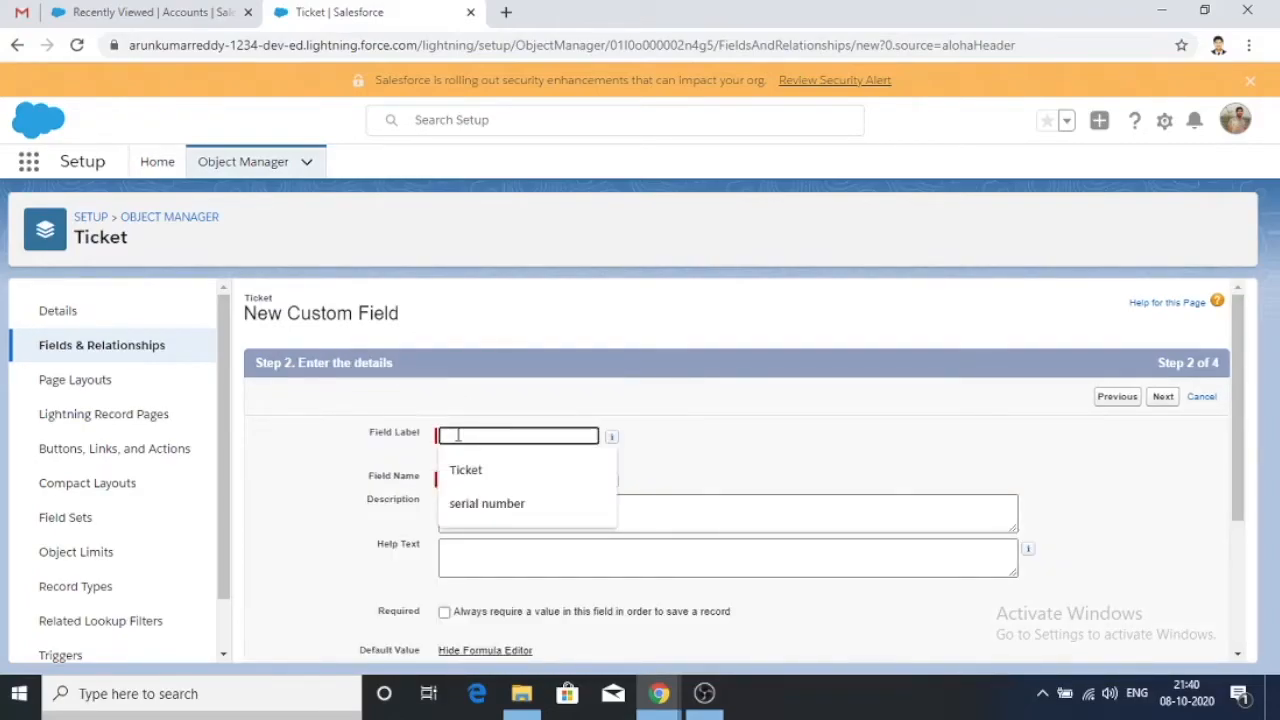
{"action": "type", "text": "date"}
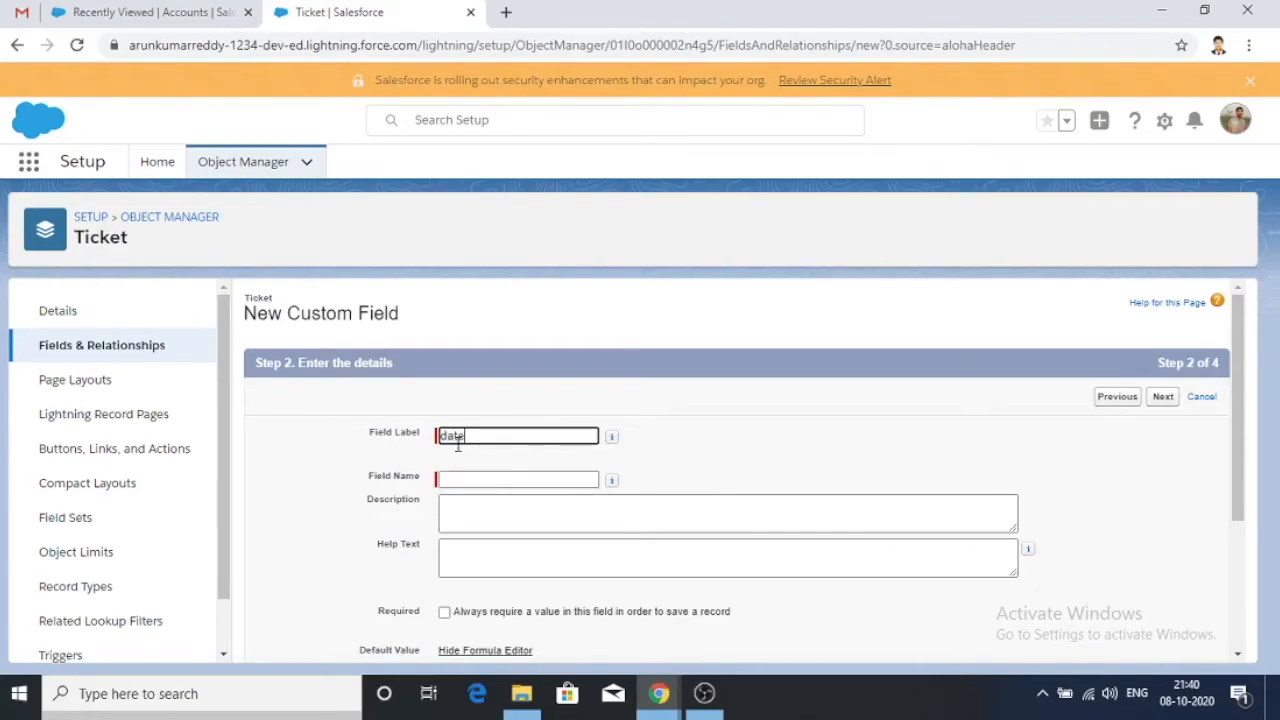
{"action": "left_click", "coordinate": [476, 479]}
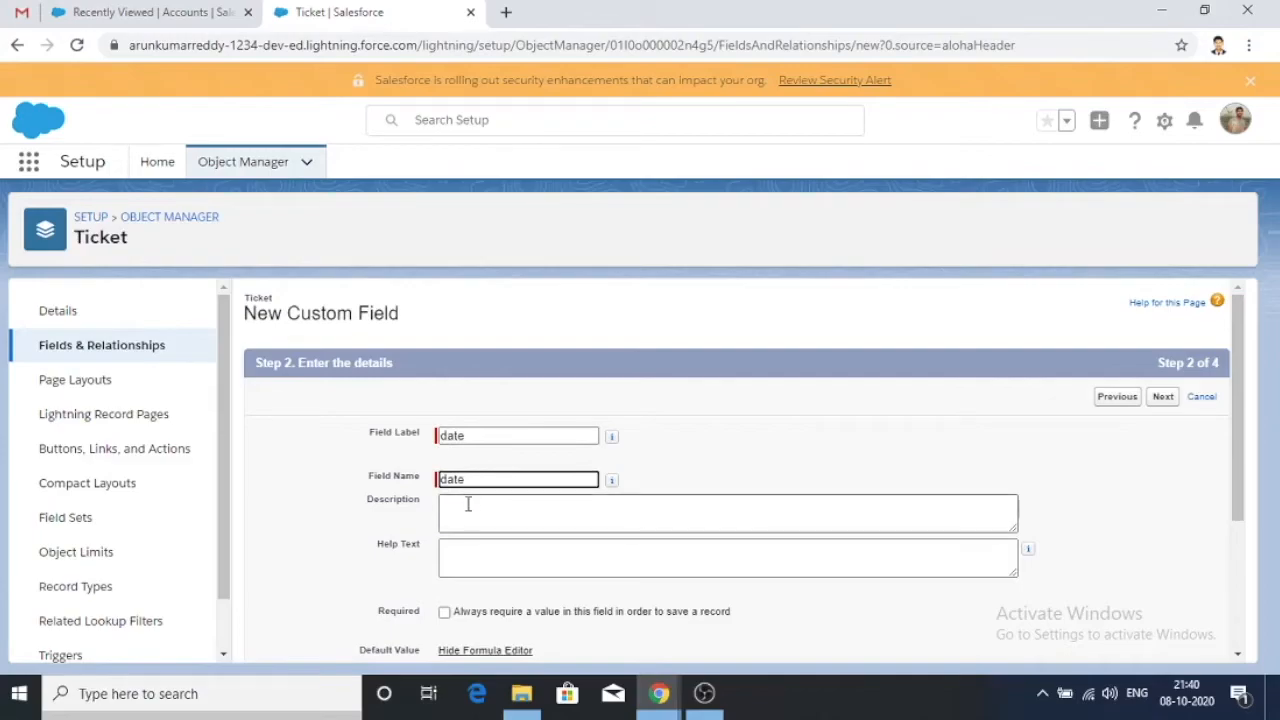
{"action": "left_click", "coordinate": [467, 504]}
{"action": "type", "text": "dshusd"}
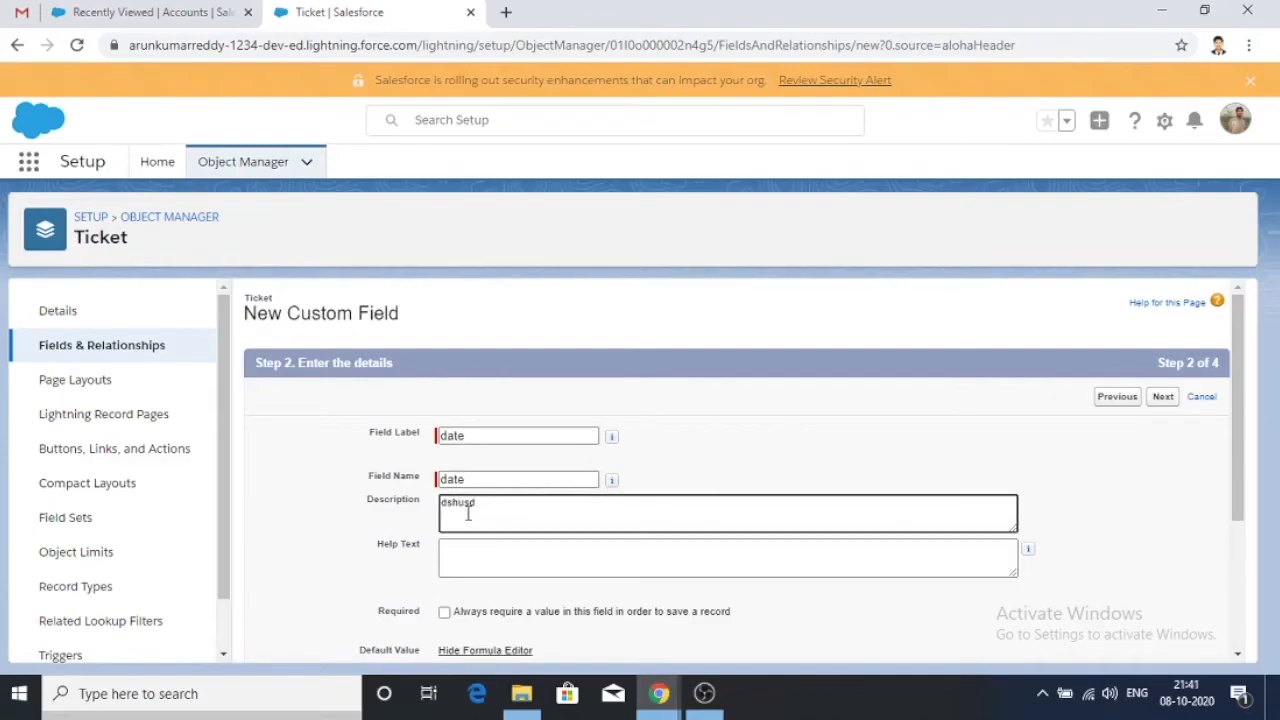
Make the date field required with the help text "sdjshdl" and continue to field-level security.
{"action": "left_click", "coordinate": [450, 614]}
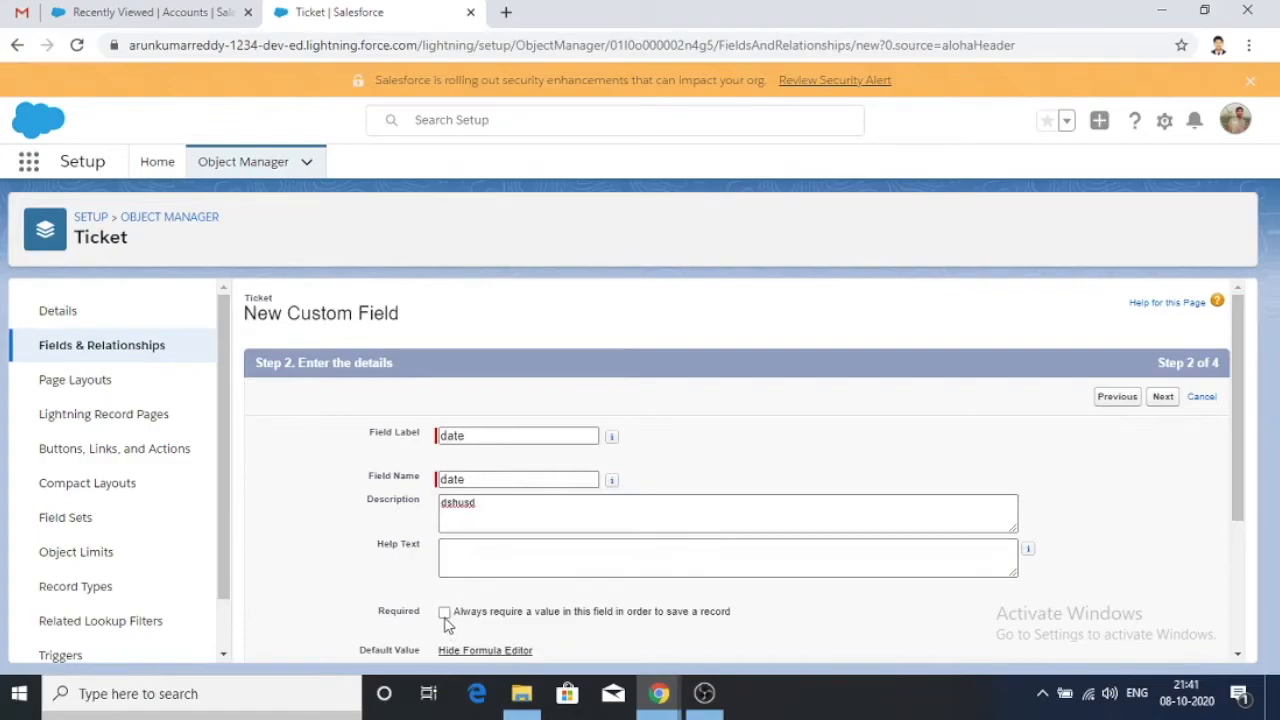
{"action": "left_click", "coordinate": [487, 548]}
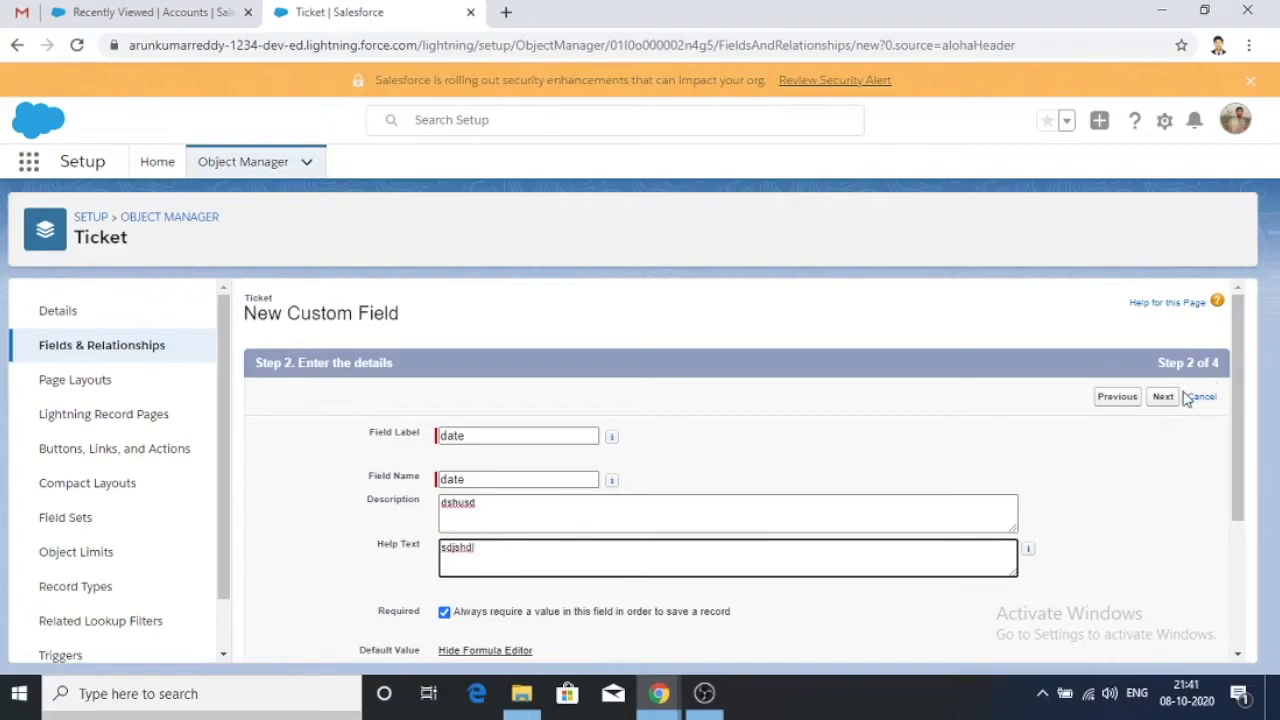
{"action": "left_click_drag", "start_coordinate": [1237, 400], "coordinate": [1233, 588]}
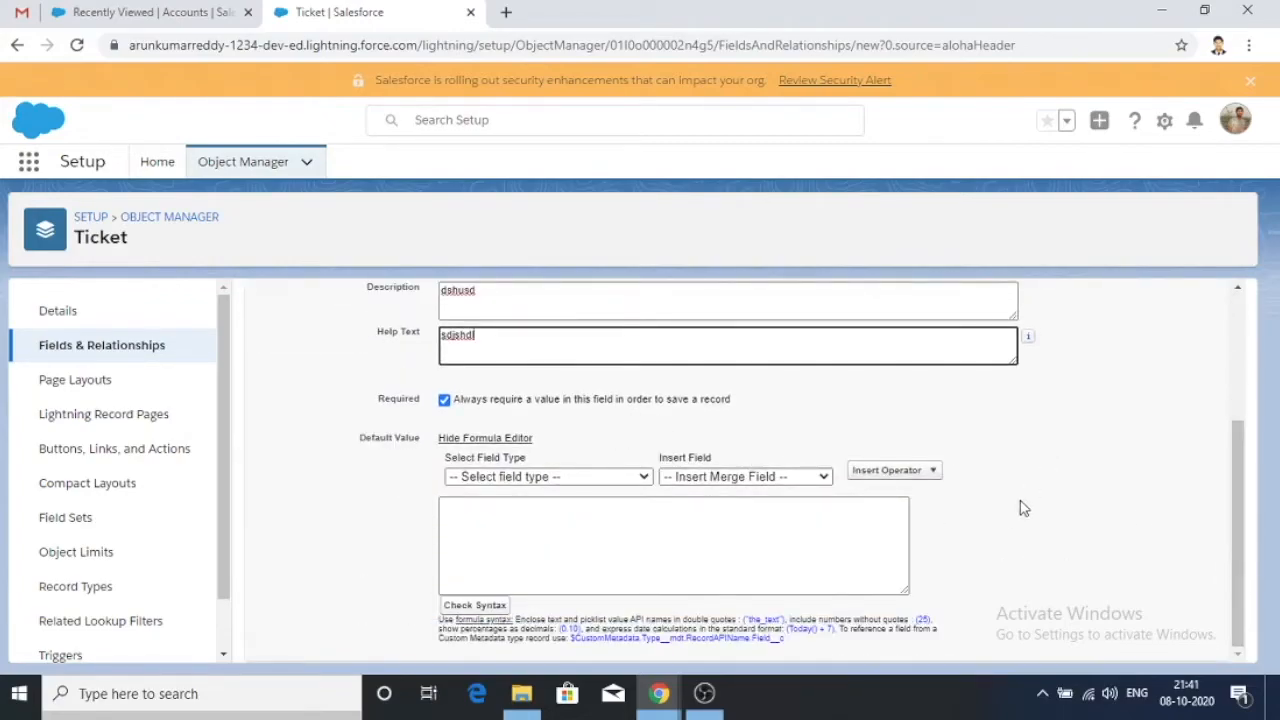
{"action": "left_click", "coordinate": [835, 519]}
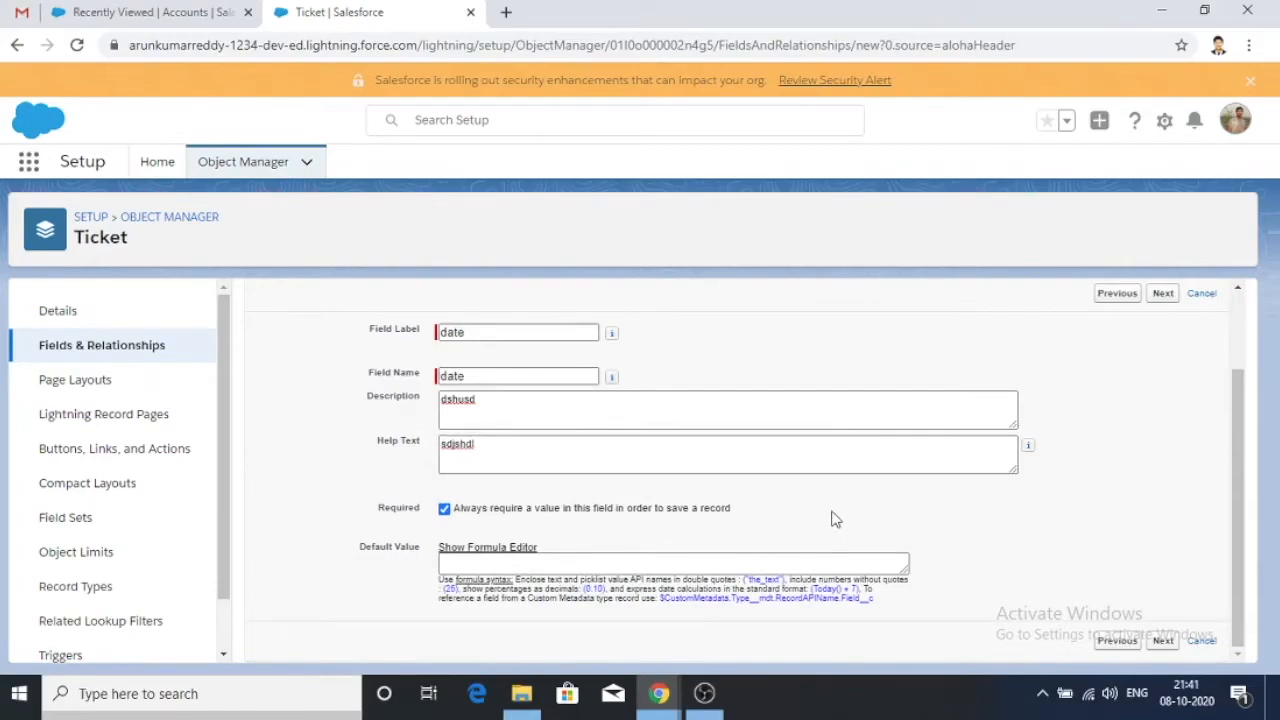
{"action": "left_click_drag", "start_coordinate": [1240, 510], "coordinate": [1219, 635]}
{"action": "left_click", "coordinate": [1163, 294]}
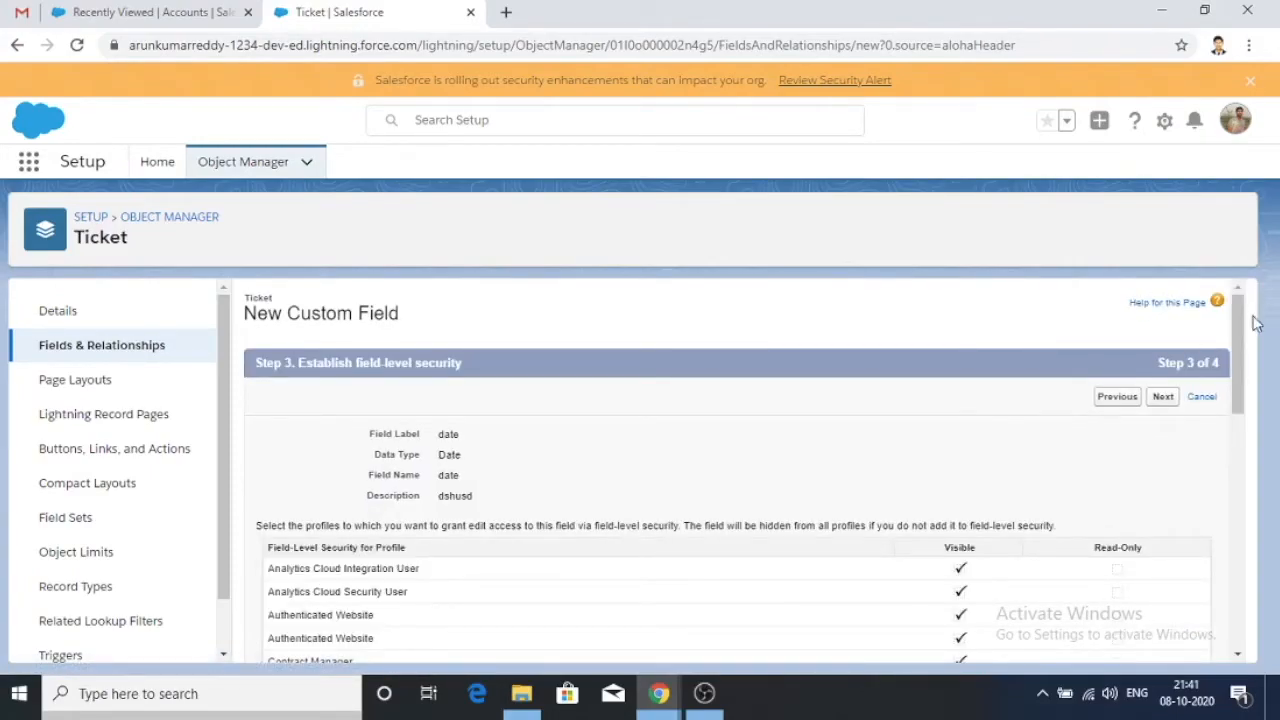
Keep the default field-level security and Ticket Layout for the date field, saving it and starting another custom field.
{"action": "mouse_move", "coordinate": [1233, 336]}
{"action": "left_mouse_down"}
{"action": "mouse_move", "coordinate": [1220, 586]}
{"action": "mouse_move", "coordinate": [1232, 325]}
{"action": "left_mouse_up"}
{"action": "left_click", "coordinate": [1162, 398]}
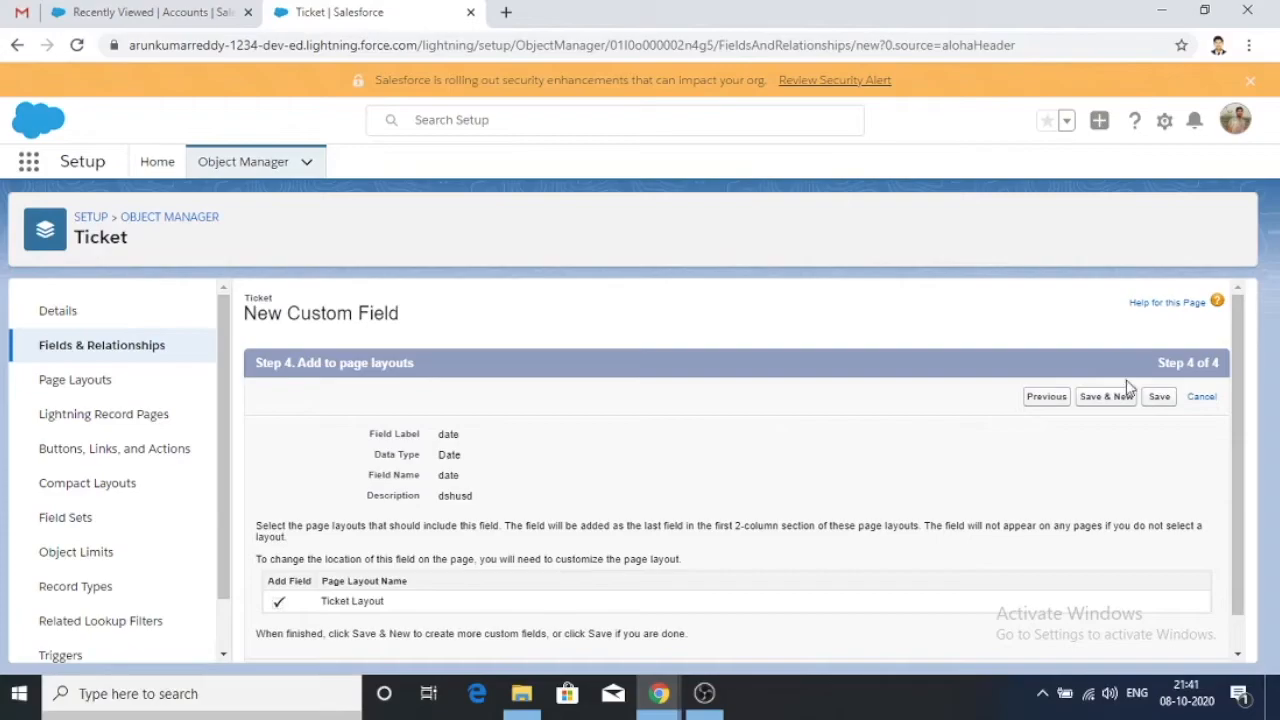
{"action": "left_click", "coordinate": [1106, 397]}
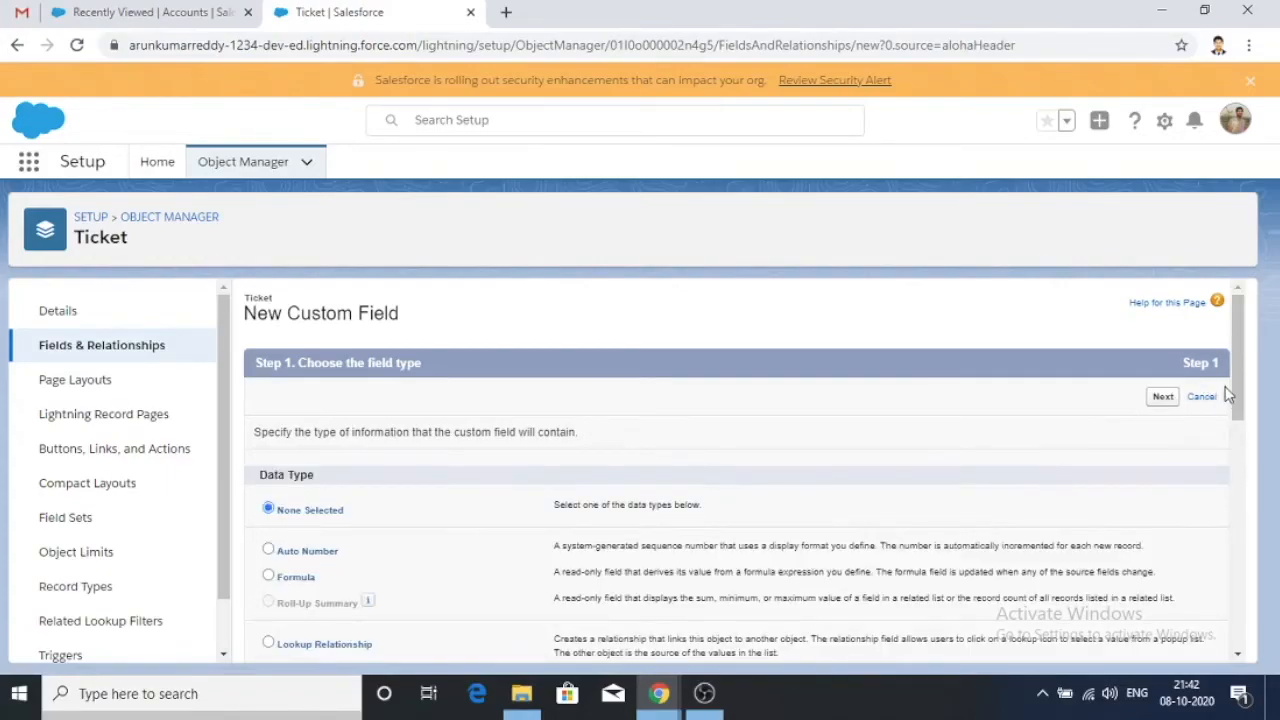
Choose Email as the new custom field's data type and continue to its details.
{"action": "left_click_drag", "start_coordinate": [1238, 396], "coordinate": [1208, 505]}
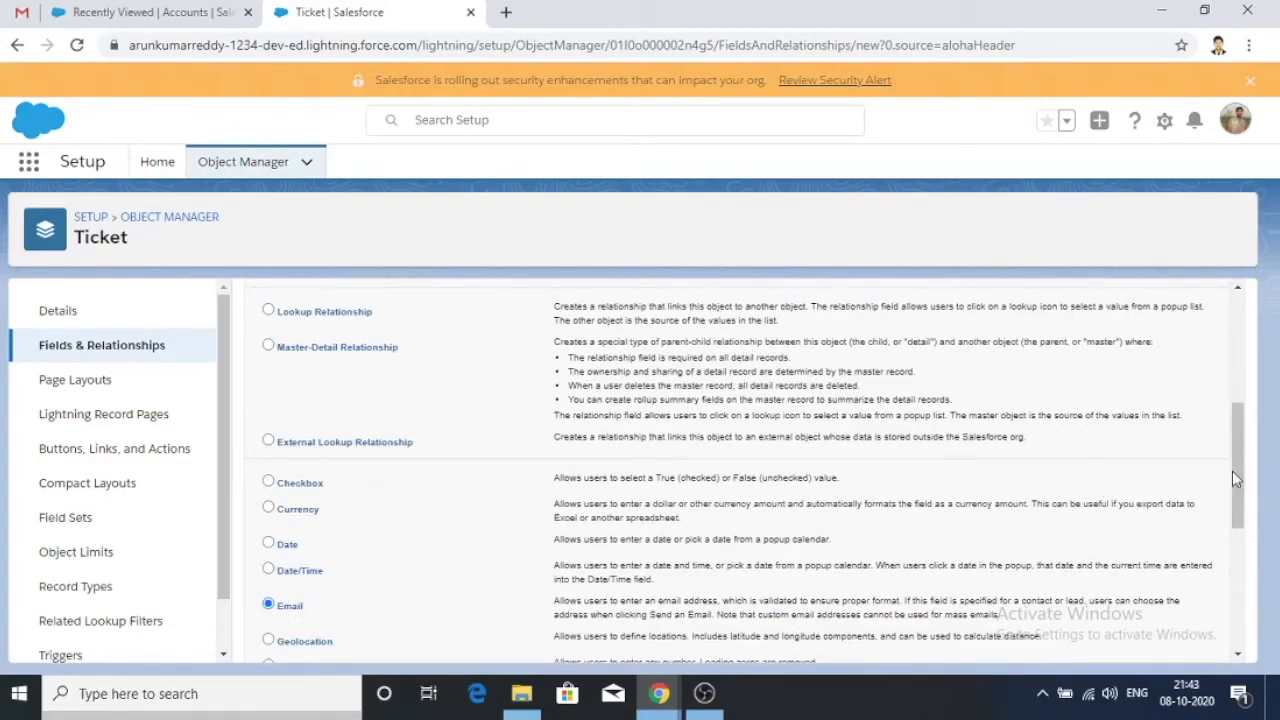
{"action": "scroll", "coordinate": [1240, 560], "scroll_direction": "down", "scroll_amount": 5}
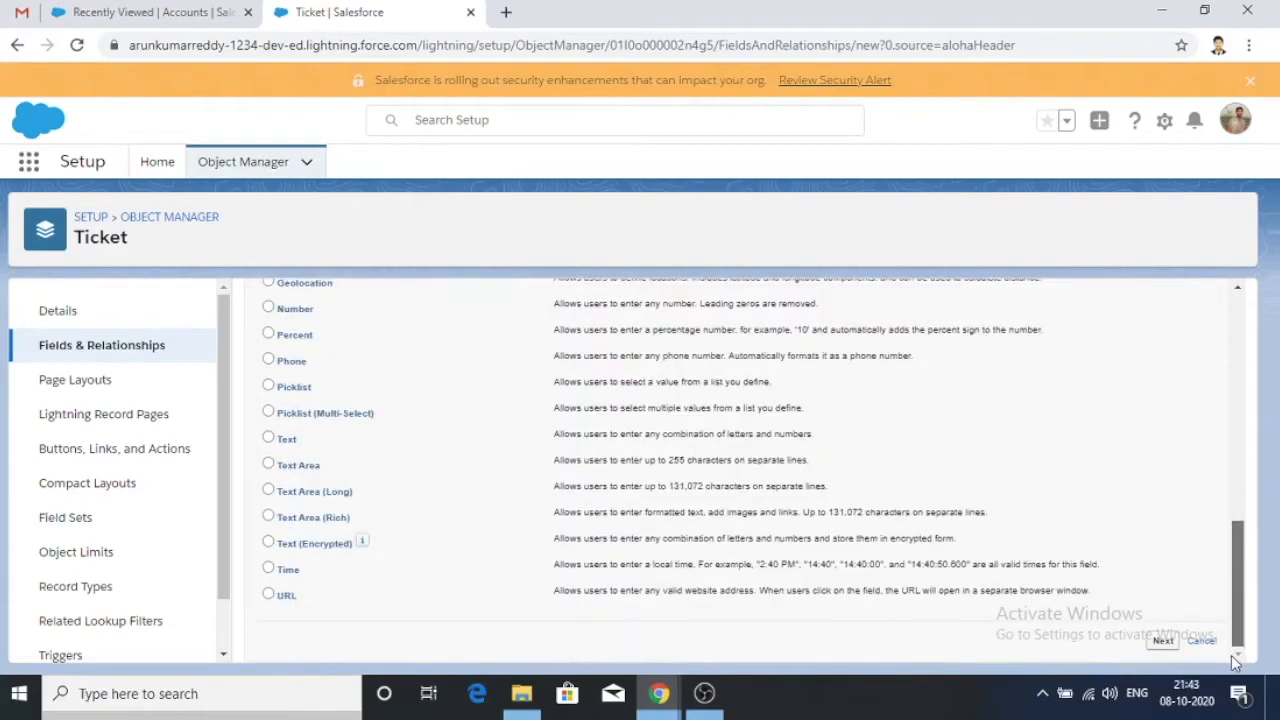
{"action": "left_click", "coordinate": [1168, 643]}
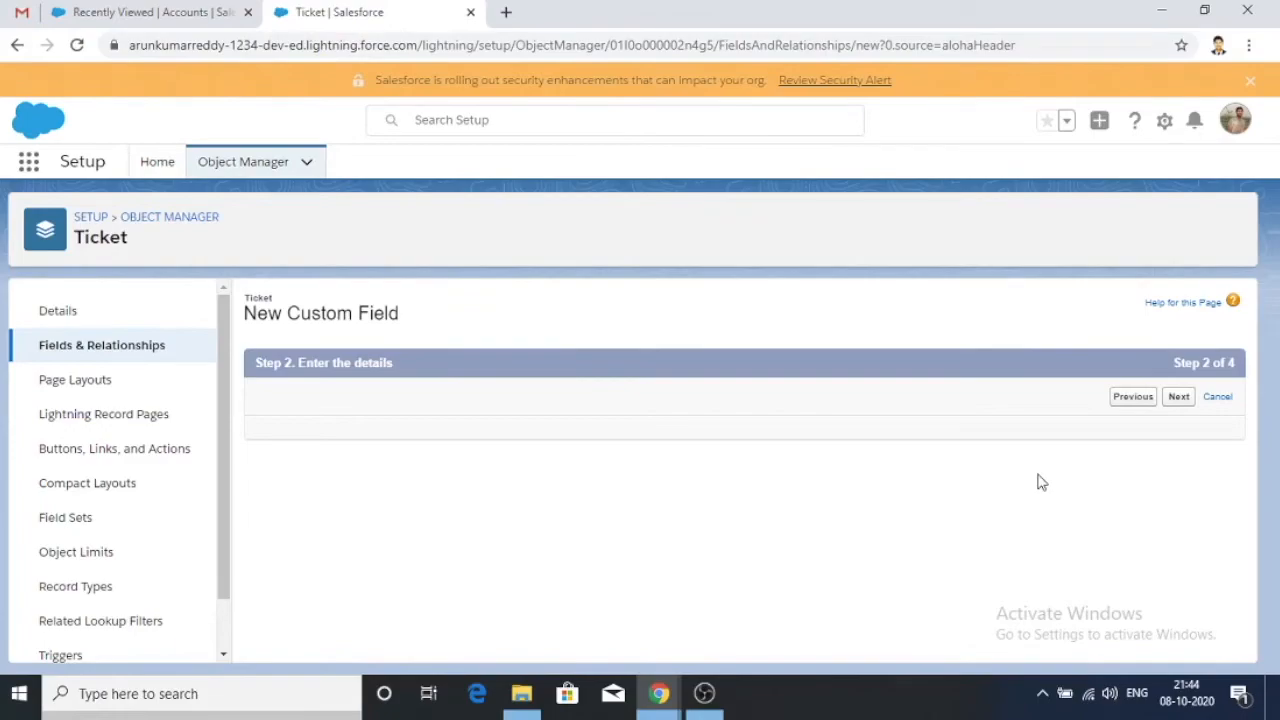
Label the new email-type field "email".
{"action": "left_click", "coordinate": [461, 432]}
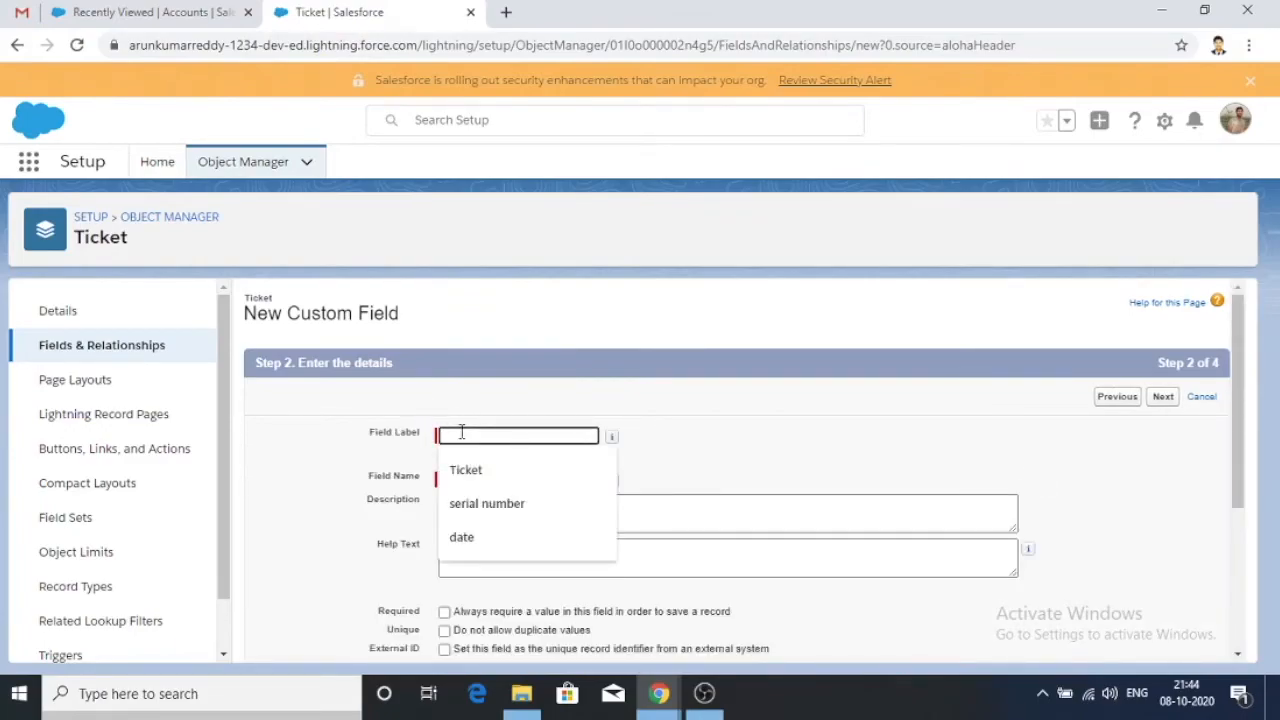
{"action": "type", "text": "email"}
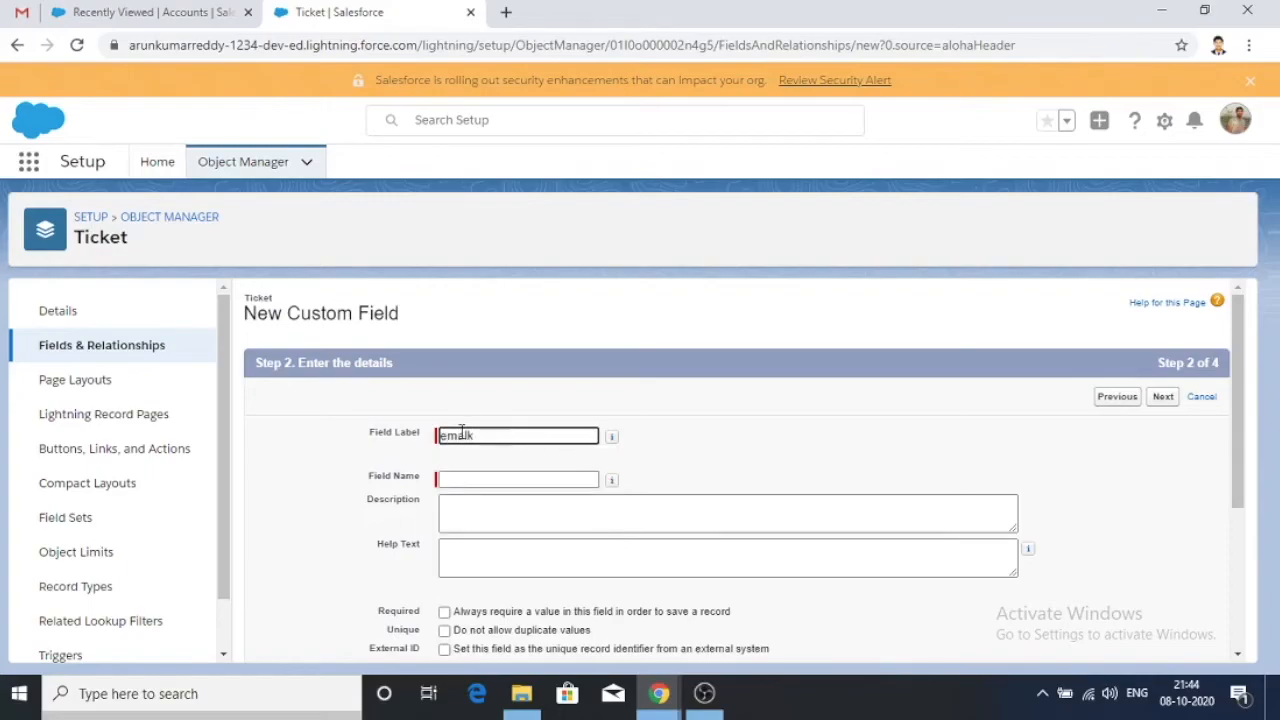
{"action": "key", "text": "BackSpace"}
{"action": "type", "text": "l"}
Fill in the email field's description as "email name enter here" and continue to field-level security.
{"action": "left_click", "coordinate": [466, 511]}
{"action": "type", "text": "email name"}
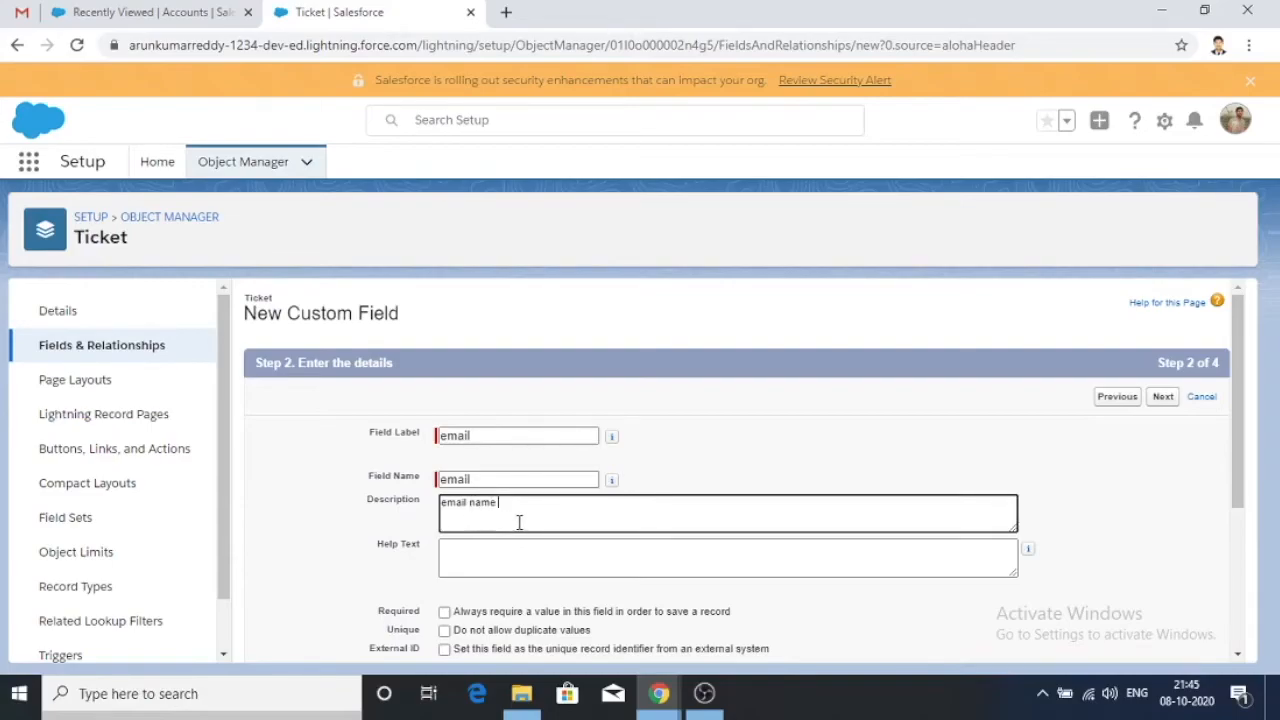
{"action": "type", "text": "must"}
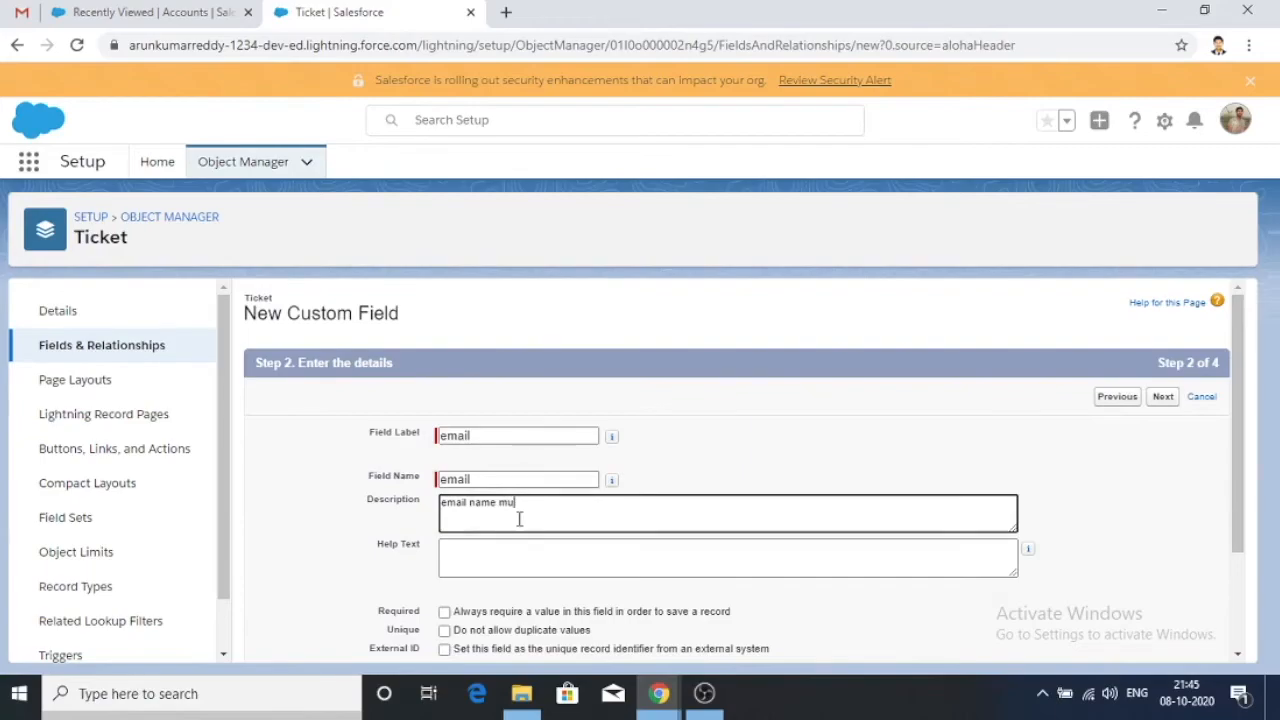
{"action": "key", "text": "BackSpace"}
{"action": "key", "text": "BackSpace"}
{"action": "key", "text": "BackSpace"}
{"action": "key", "text": "BackSpace"}
{"action": "key", "text": "BackSpace"}
{"action": "type", "text": "enter here"}
{"action": "key", "text": "Tab"}
{"action": "left_click", "coordinate": [1161, 398]}
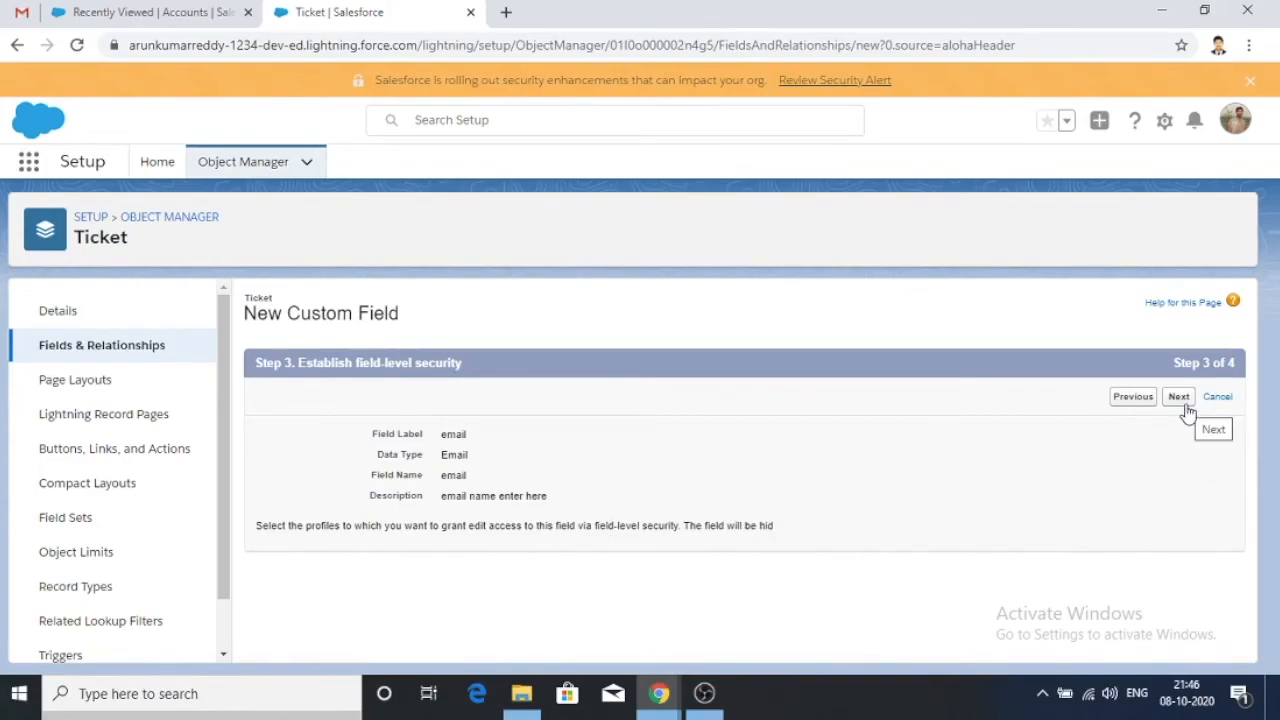
Make the email field read-only for the Analytics Cloud Integration User, Contract Manager and Force.com - Free User profiles.
{"action": "scroll", "coordinate": [1120, 400], "scroll_direction": "down", "scroll_amount": 2}
{"action": "left_click", "coordinate": [1095, 373]}
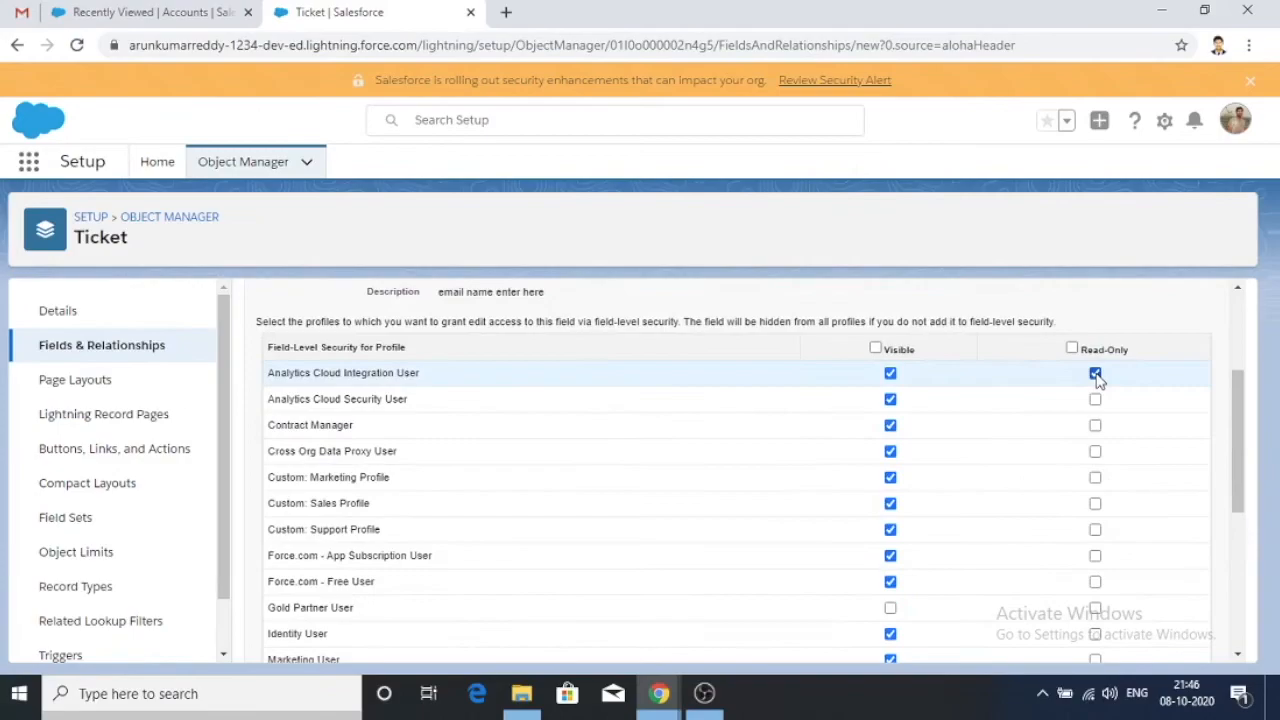
{"action": "left_click", "coordinate": [1095, 425]}
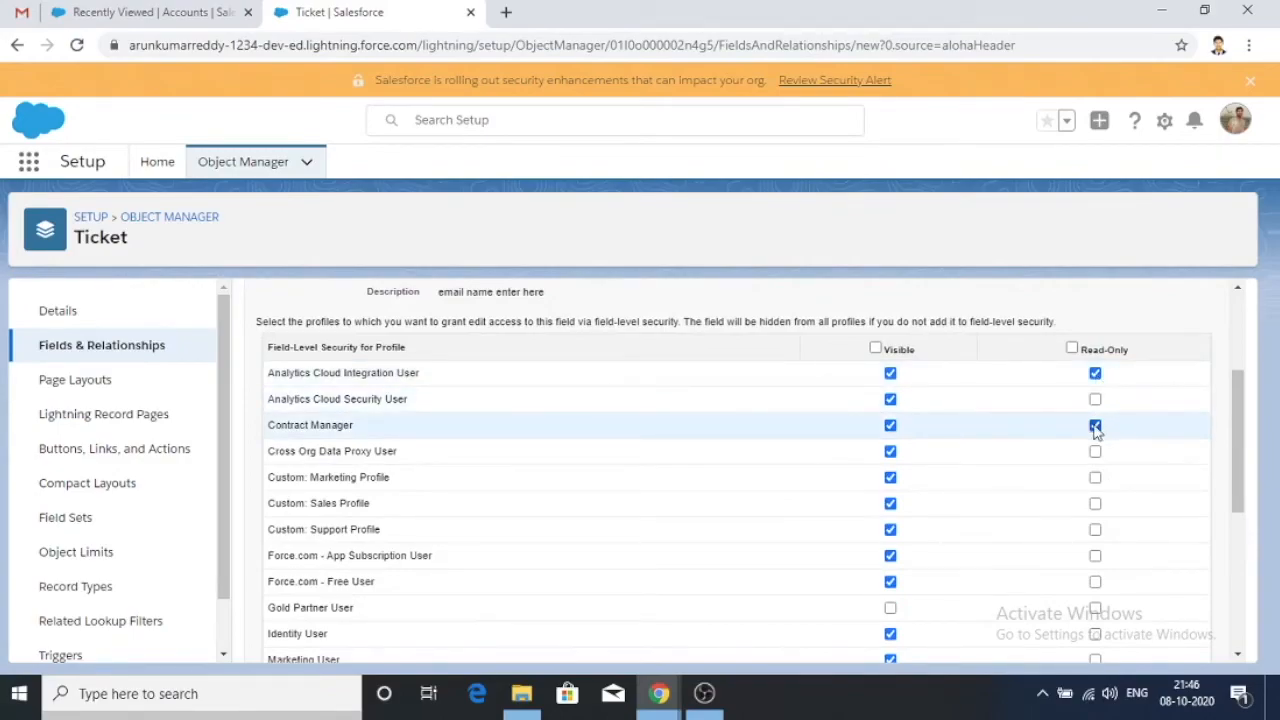
{"action": "left_click", "coordinate": [1095, 582]}
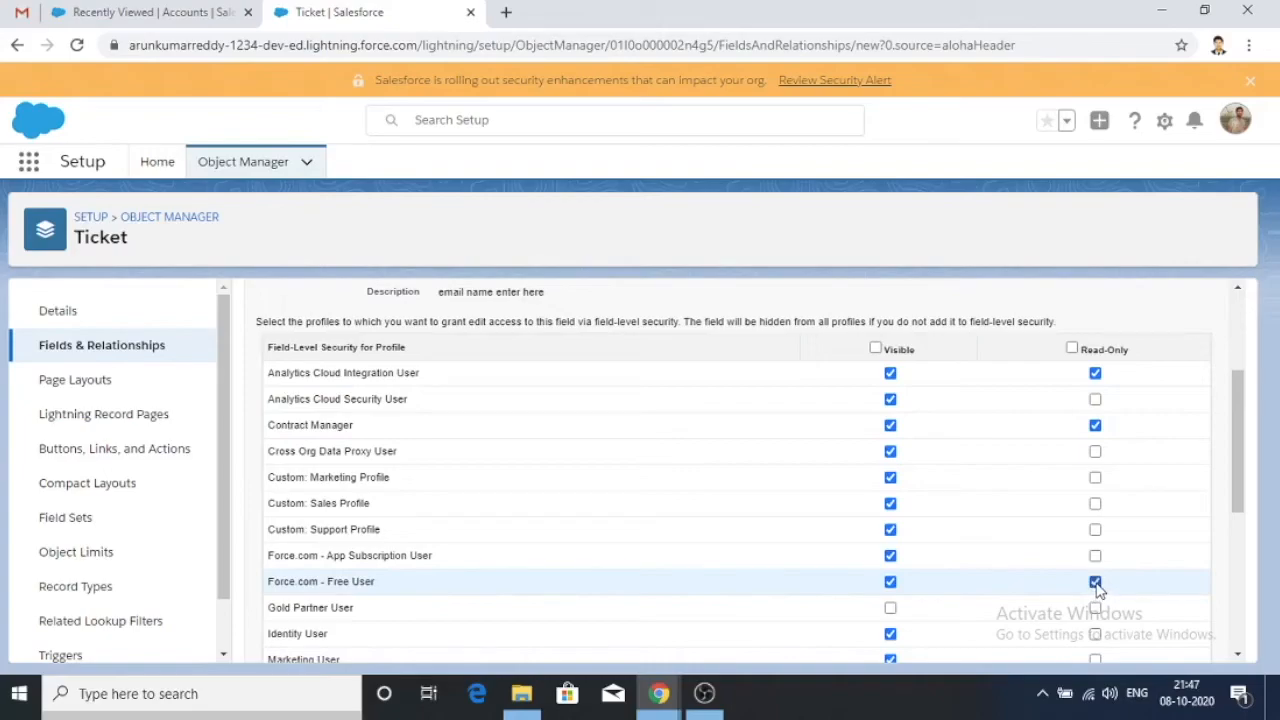
Continue to the page layout assignment, keep Ticket Layout selected and save the email field.
{"action": "left_click_drag", "start_coordinate": [1239, 508], "coordinate": [1229, 663]}
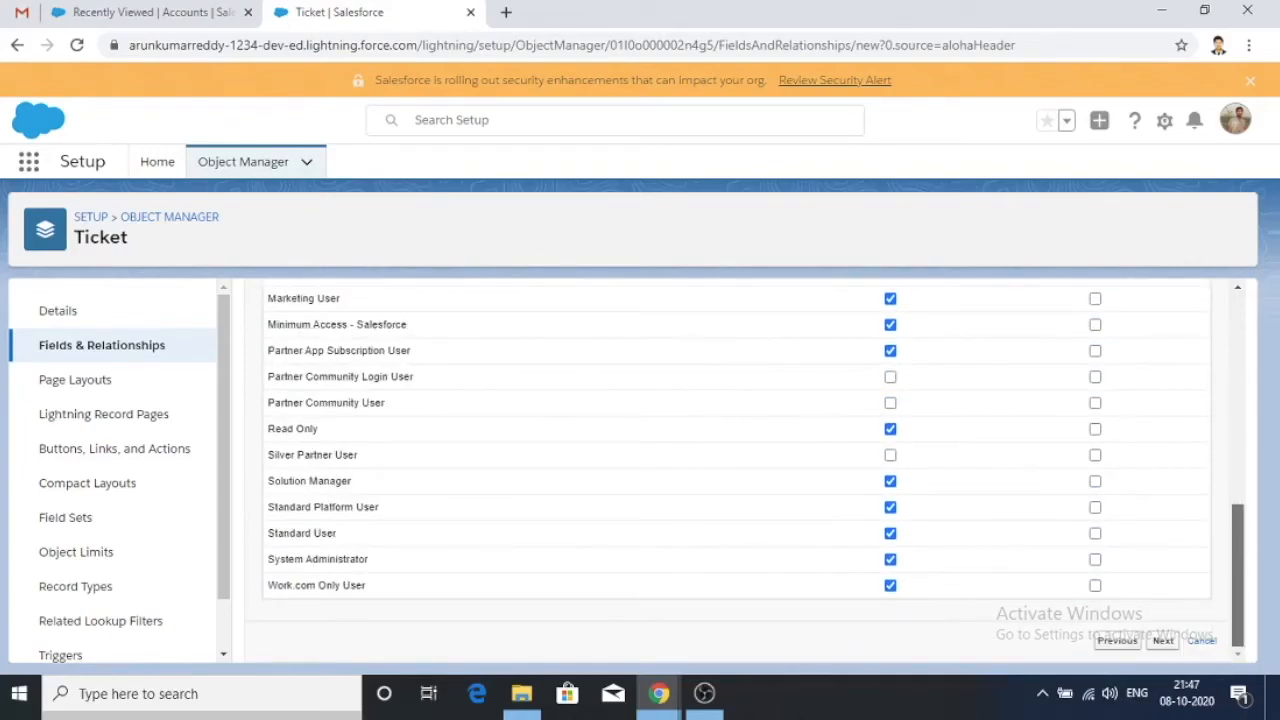
{"action": "left_click", "coordinate": [1164, 642]}
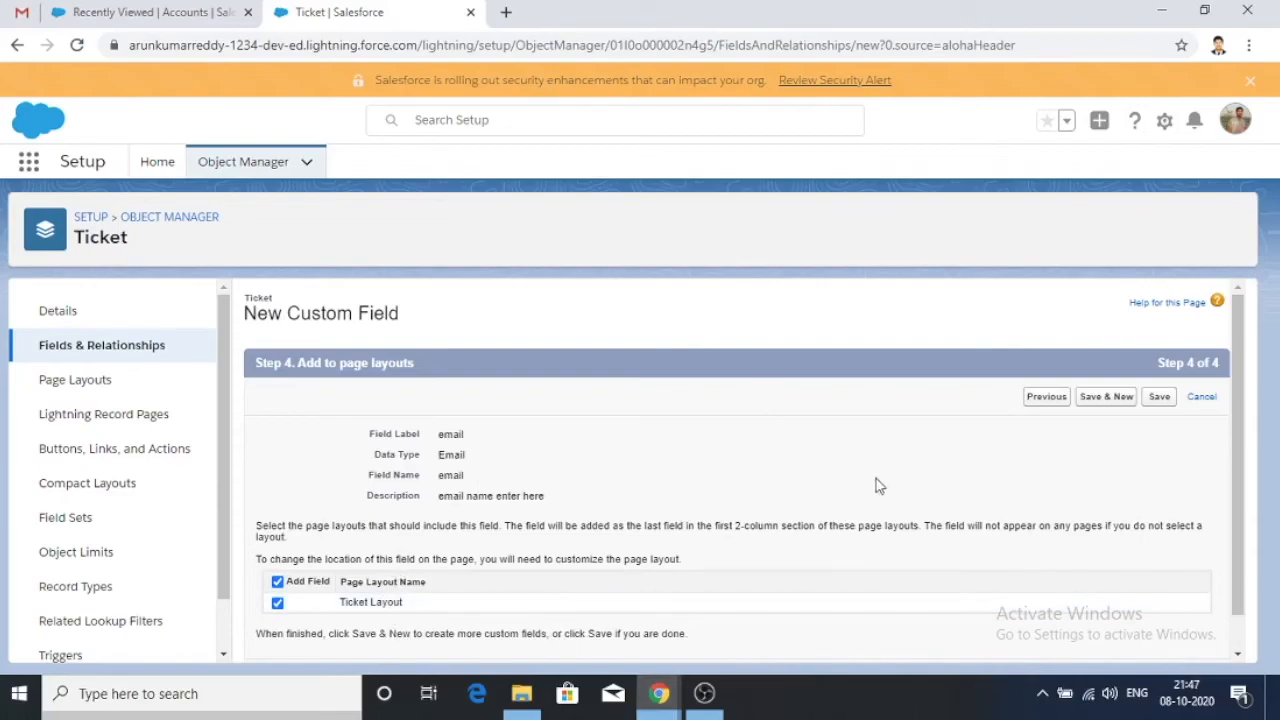
{"action": "left_click", "coordinate": [1160, 398]}
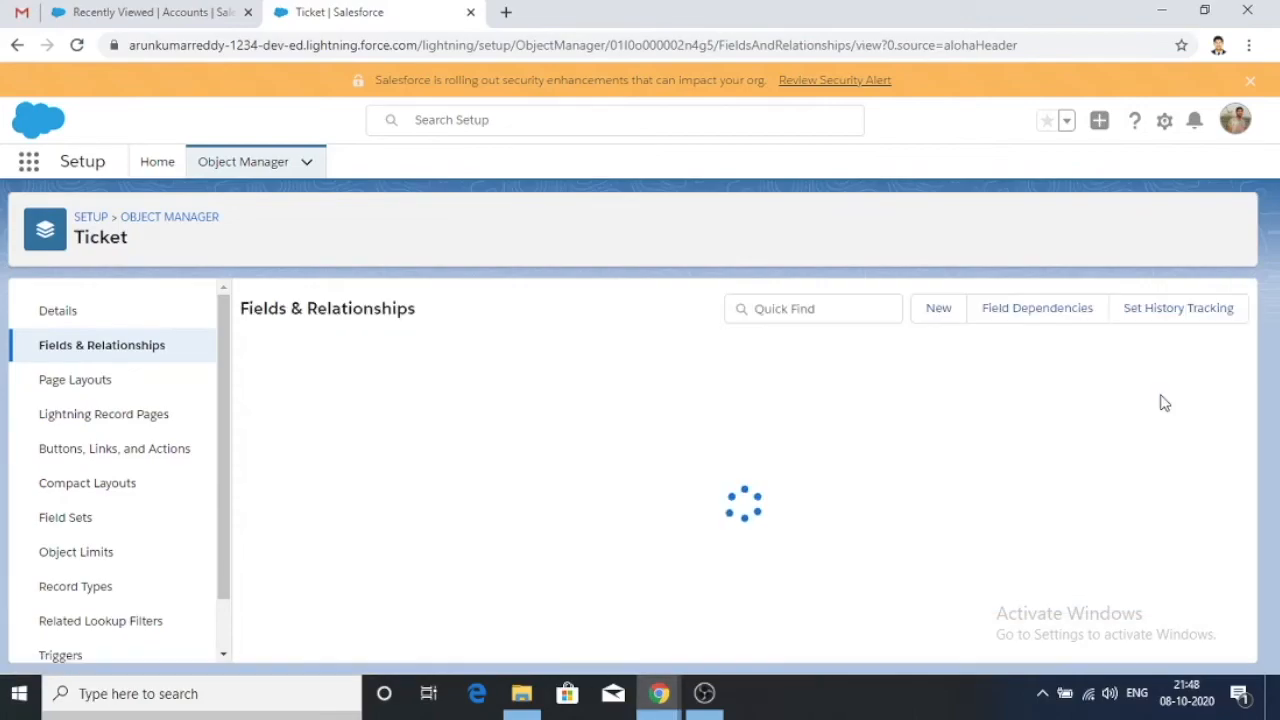